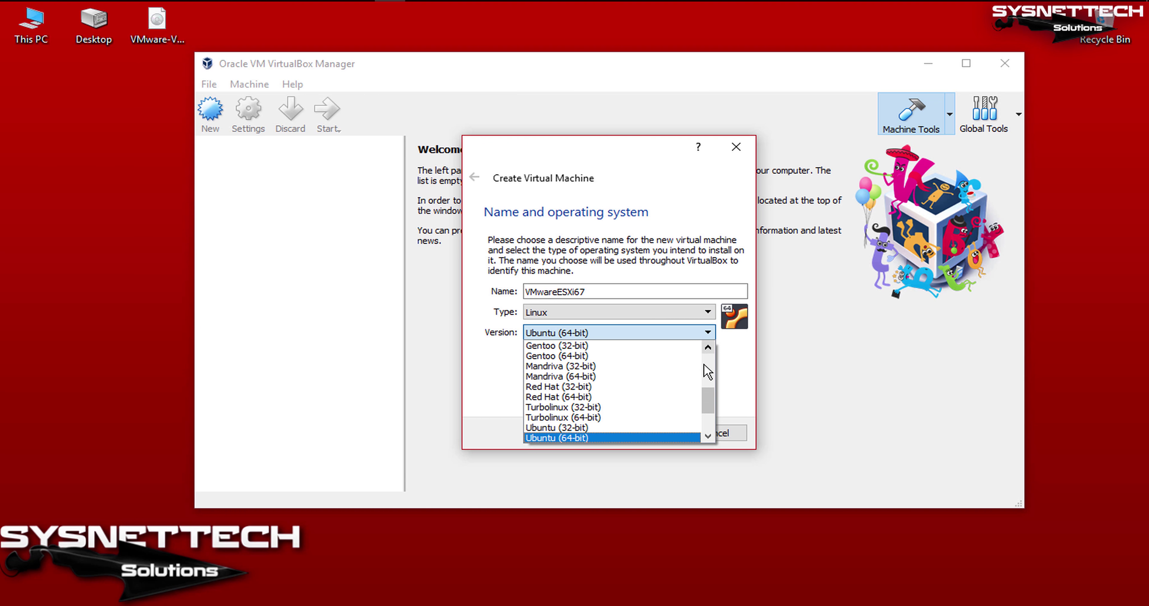
Set the new virtual machine's version to Other Linux (64-bit) and allocate 4096 MB of memory.
left_click(708, 436)
left_click(708, 435)
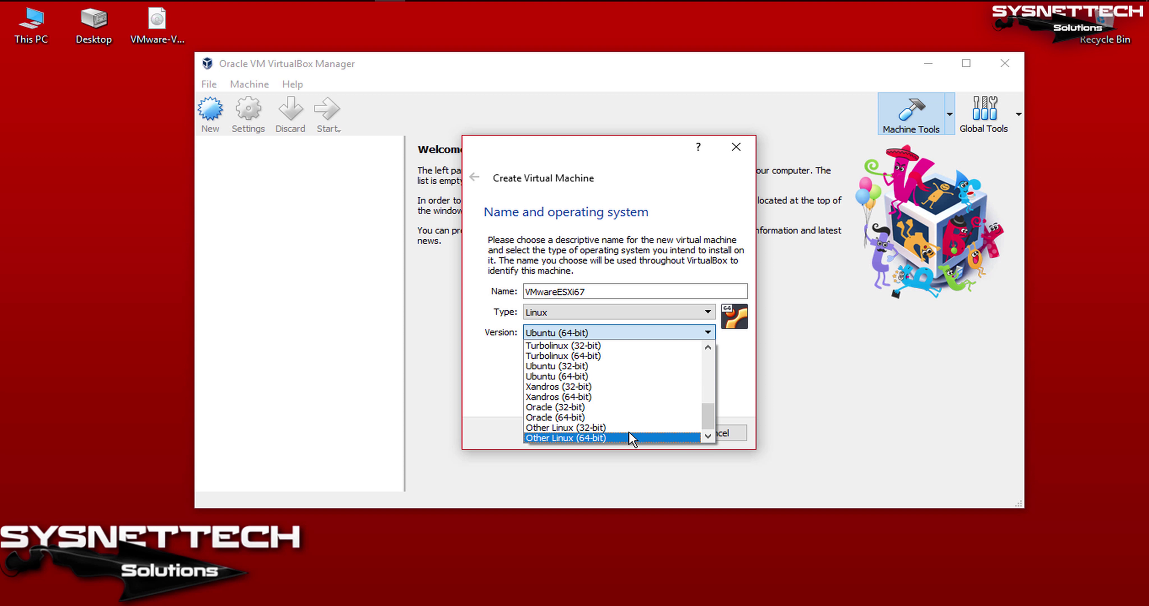
left_click(599, 436)
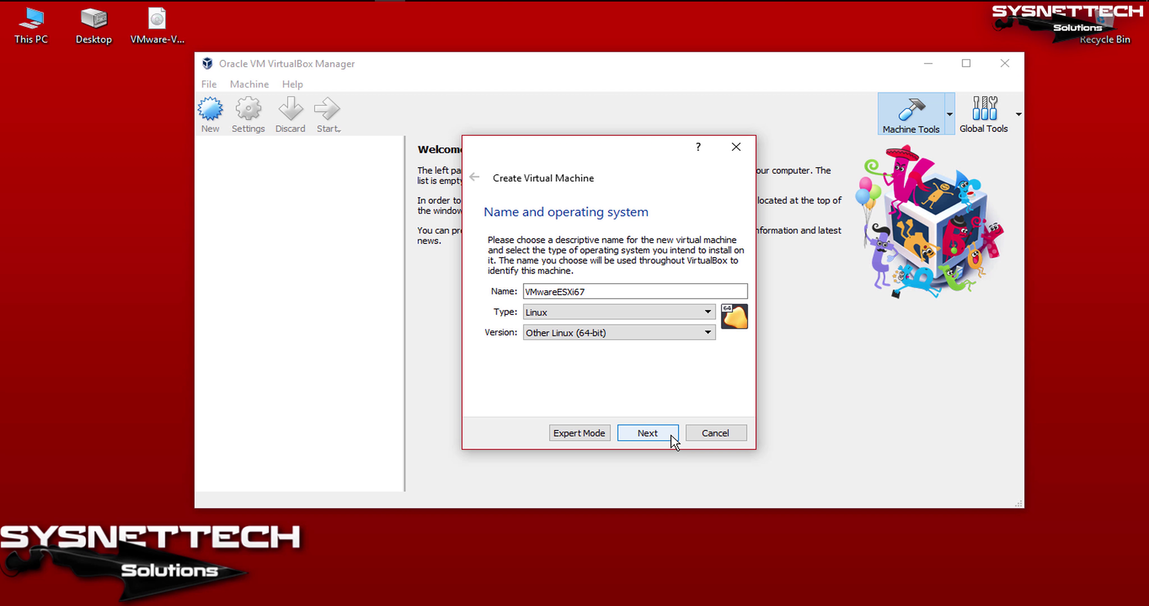
left_click(647, 433)
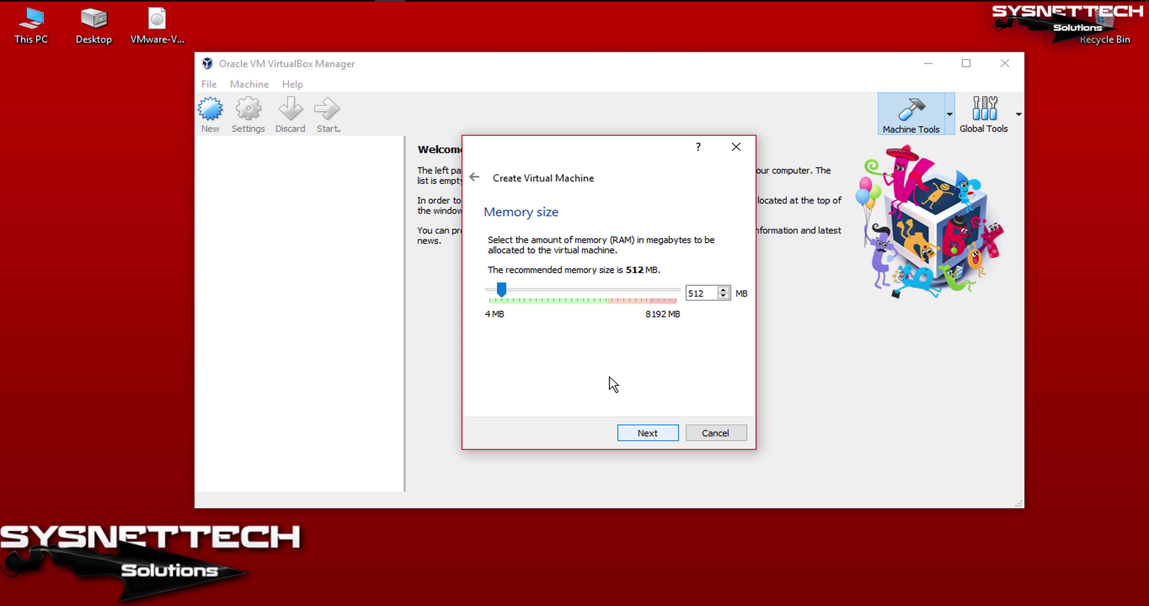
left_click_drag(501, 290, 584, 290)
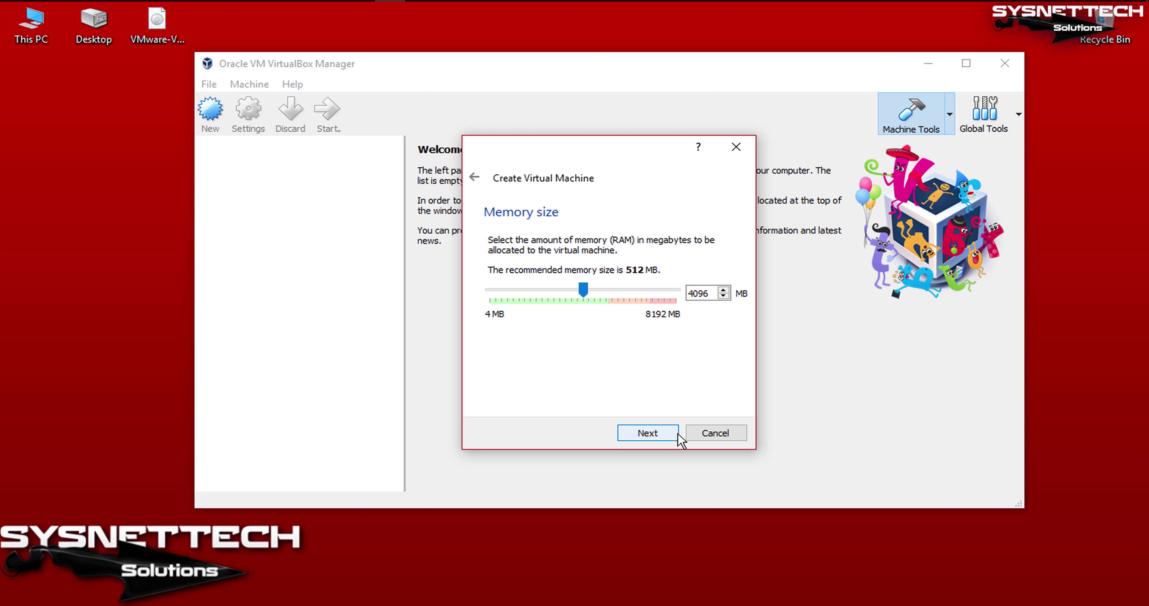
left_click(647, 432)
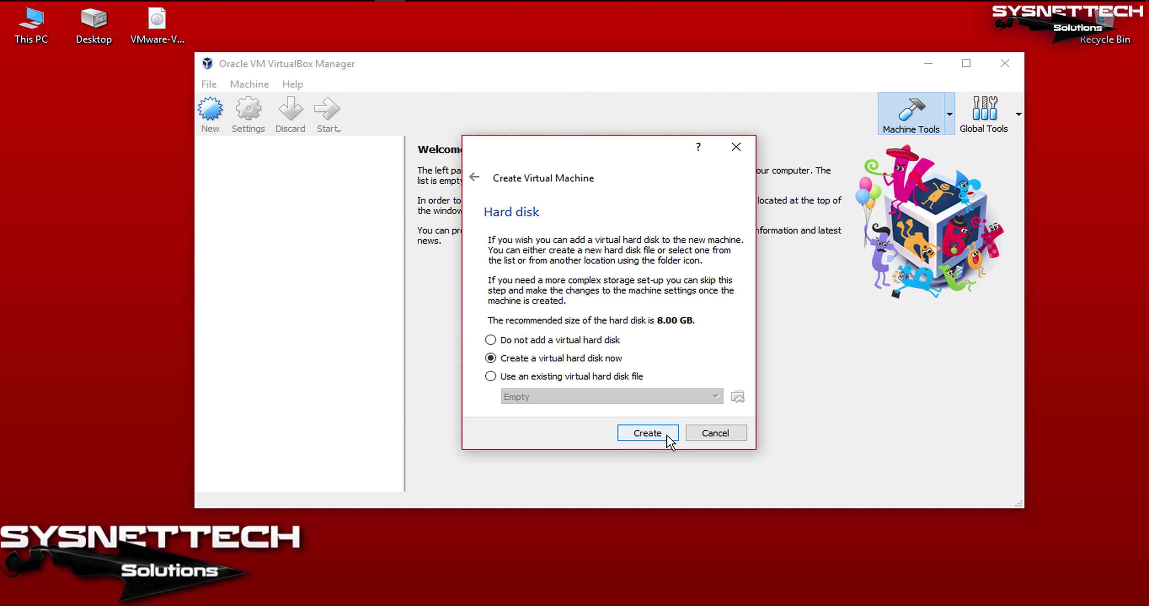
Choose a new dynamically allocated VDI virtual hard disk and set its size to 100 GB.
left_click(668, 438)
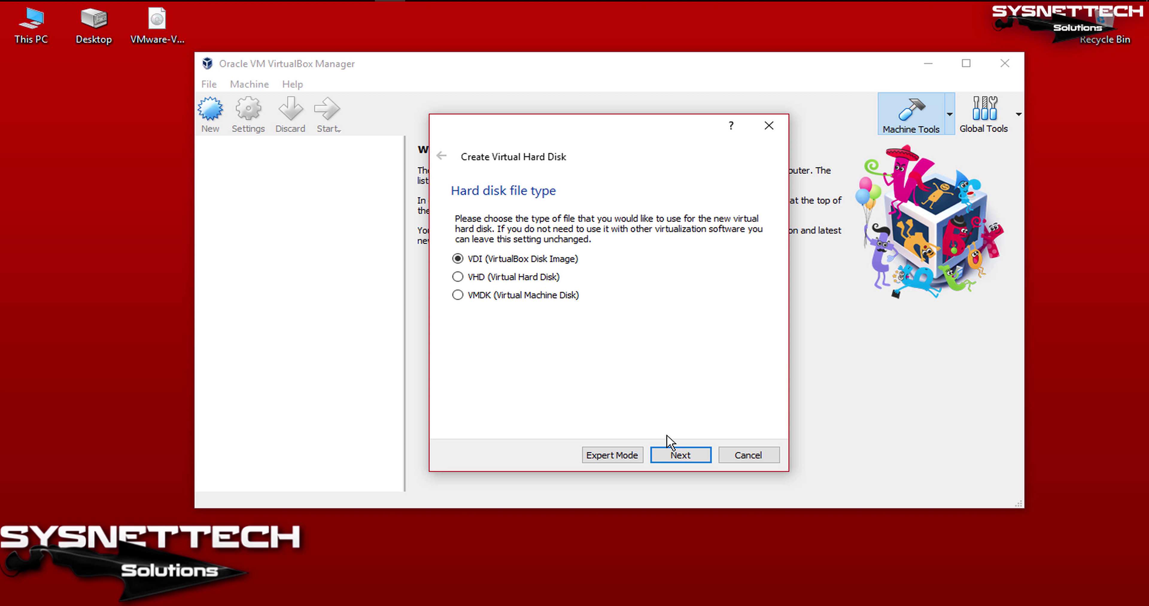
left_click(699, 458)
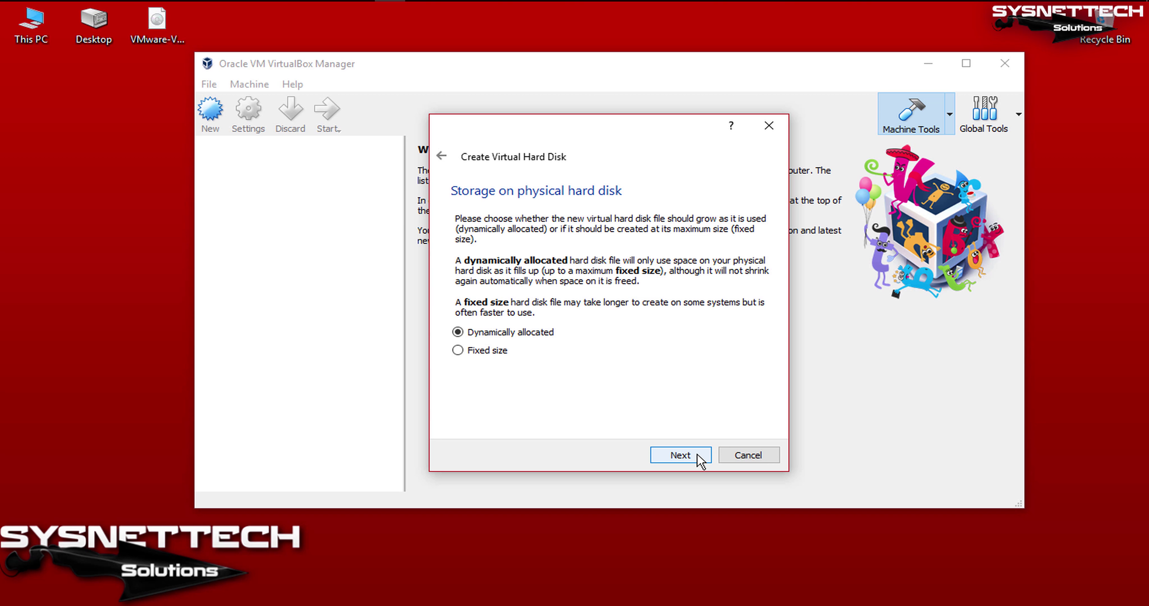
left_click(699, 459)
double_click(736, 304)
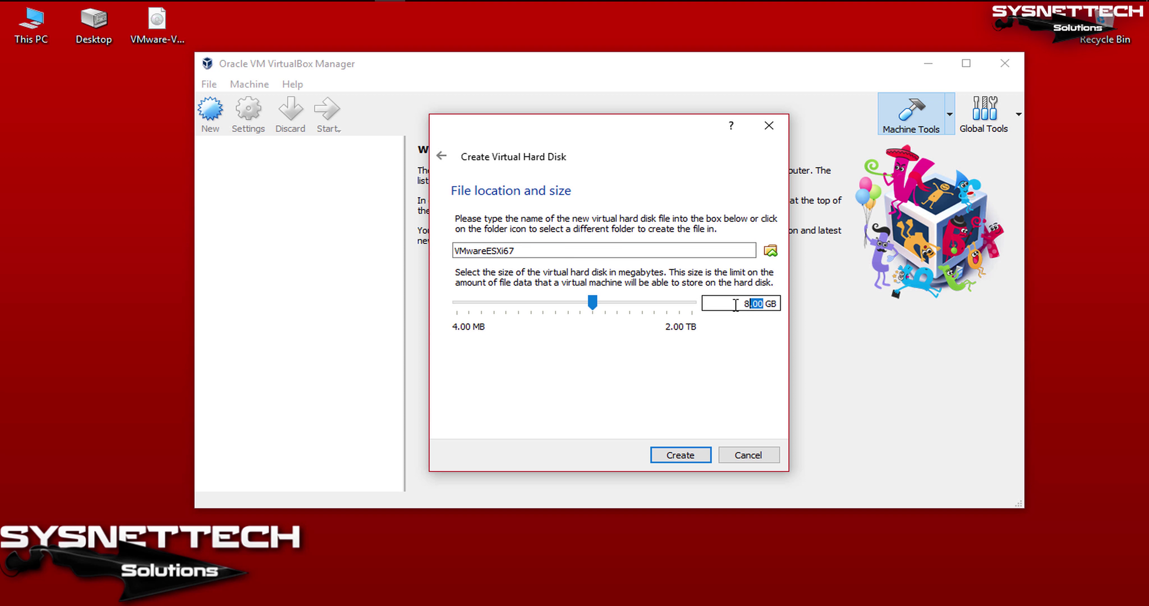
left_click(736, 304)
type("100")
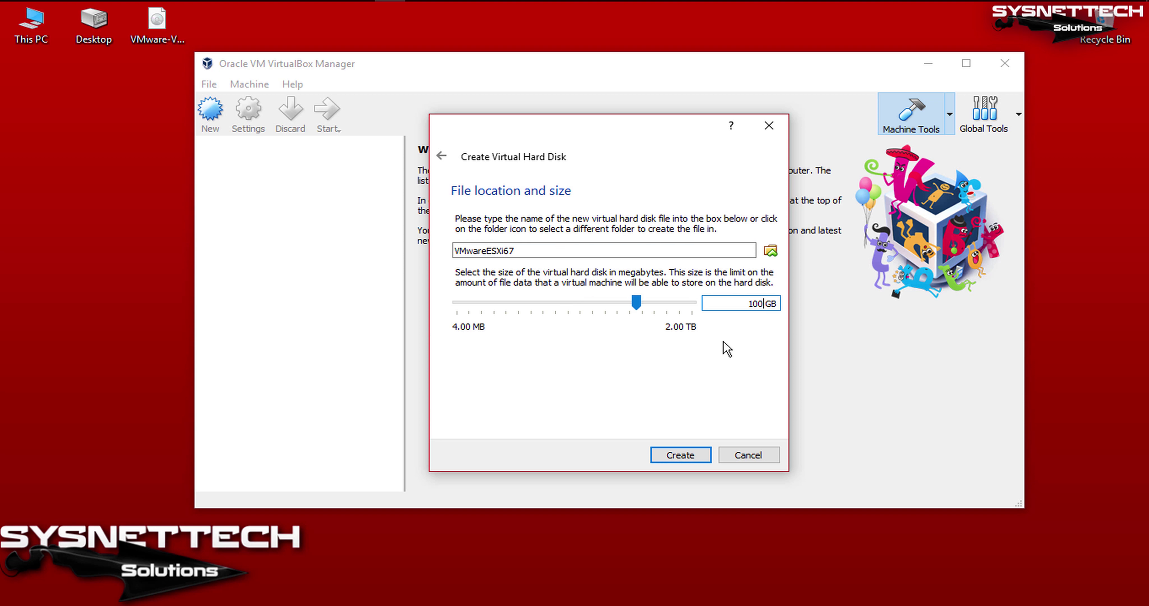
Set the disk file location to VMwareESXi67.vdi on the DARK (F:) drive and create the virtual hard disk.
left_click(770, 252)
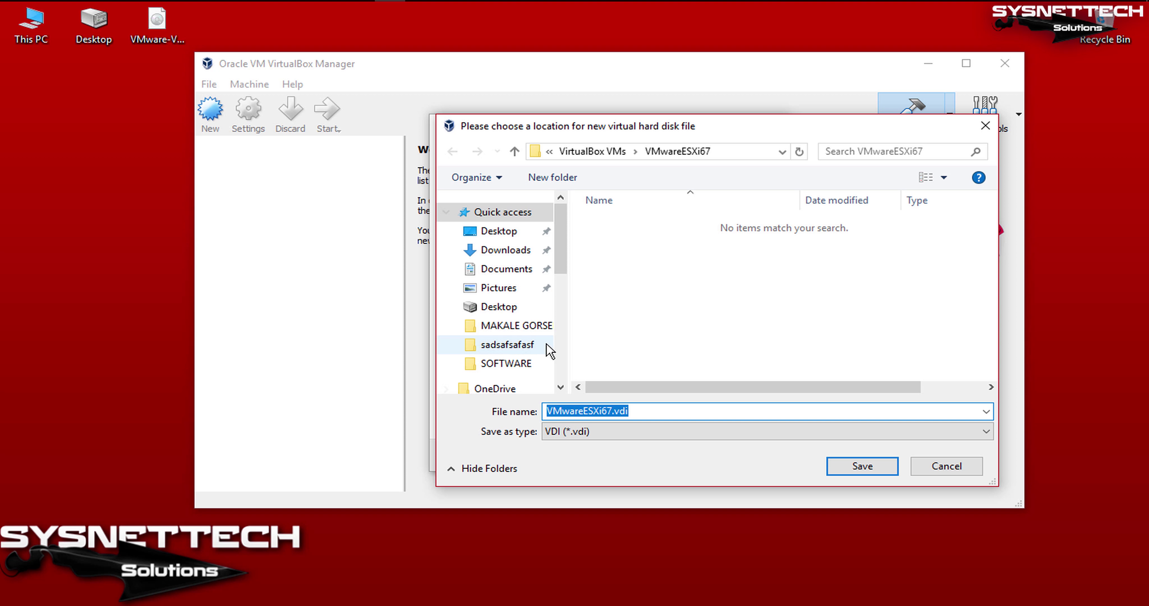
scroll(508, 361, "down", 3)
scroll(512, 365, "down", 3)
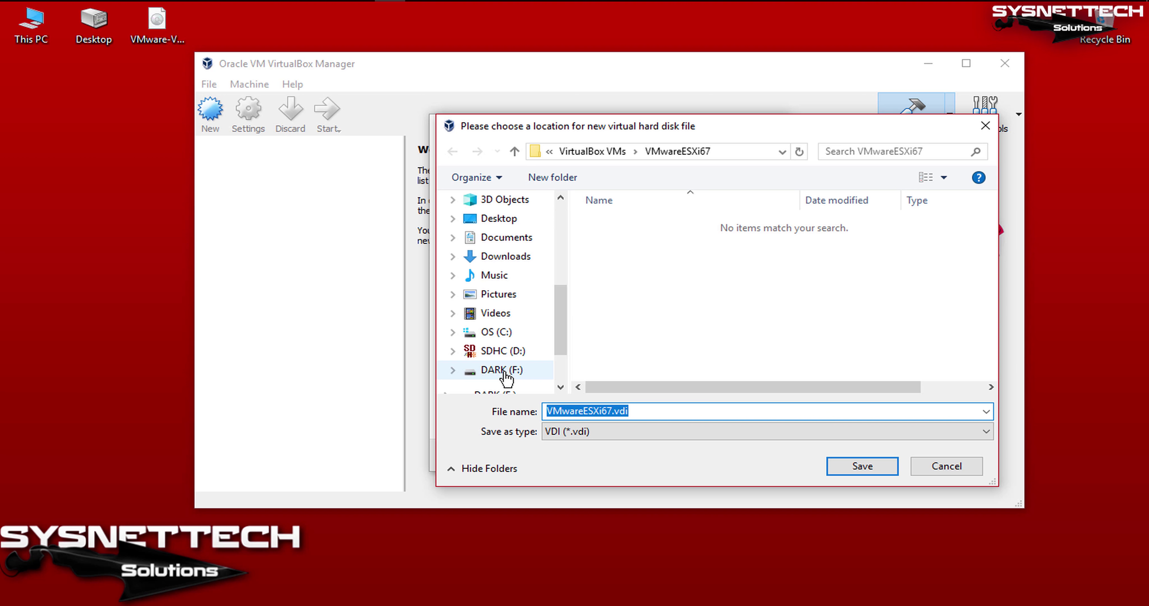
left_click(500, 370)
left_click(686, 411)
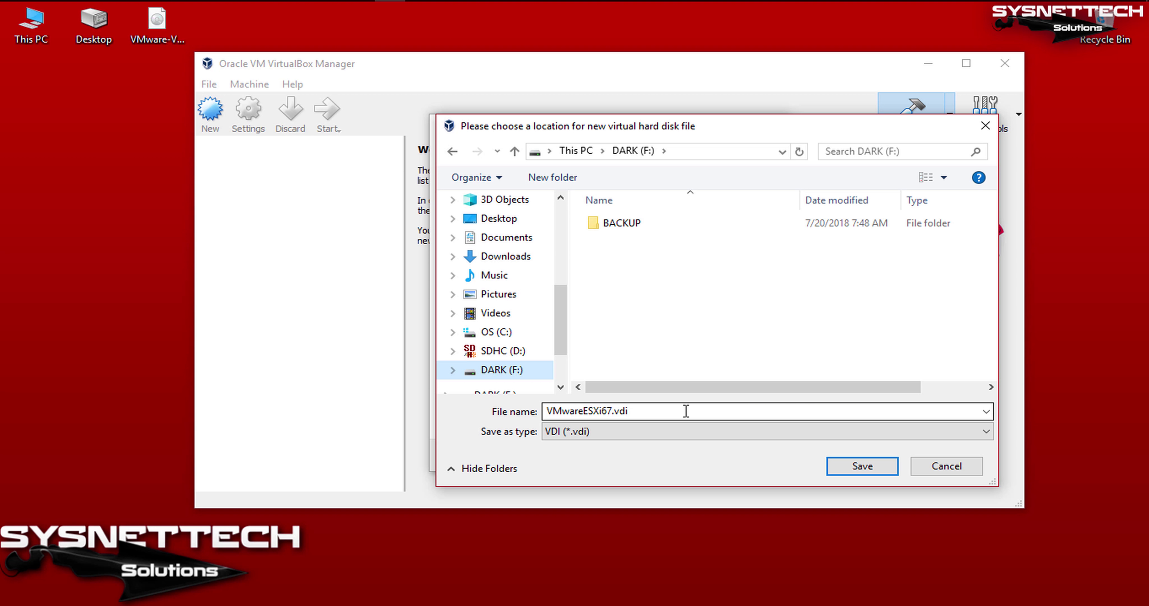
left_click(891, 473)
left_click(605, 252)
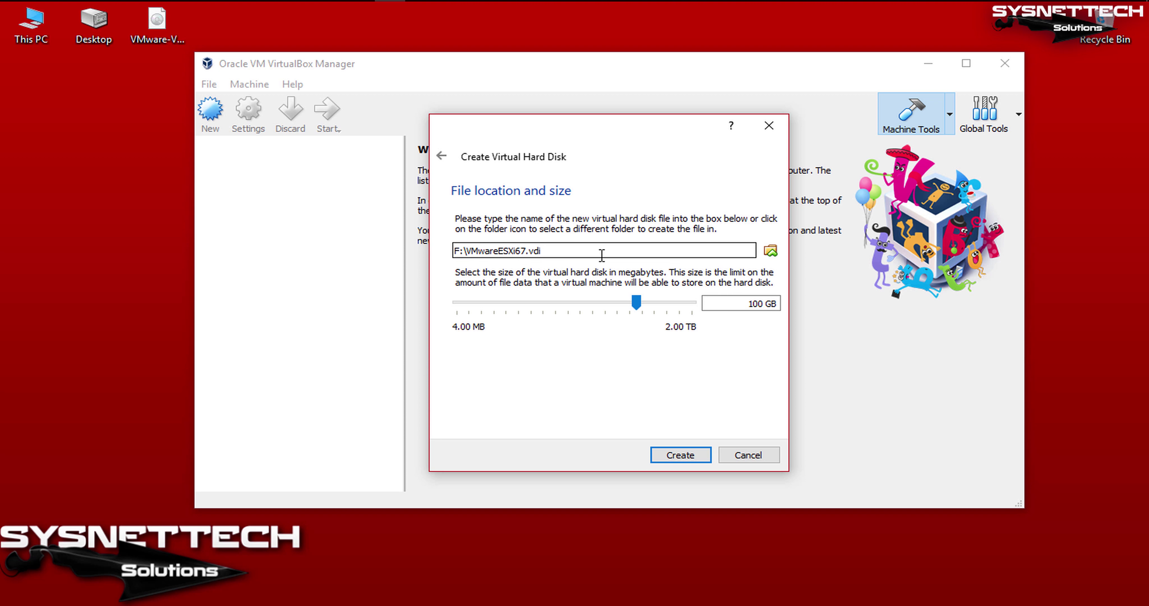
left_click(701, 453)
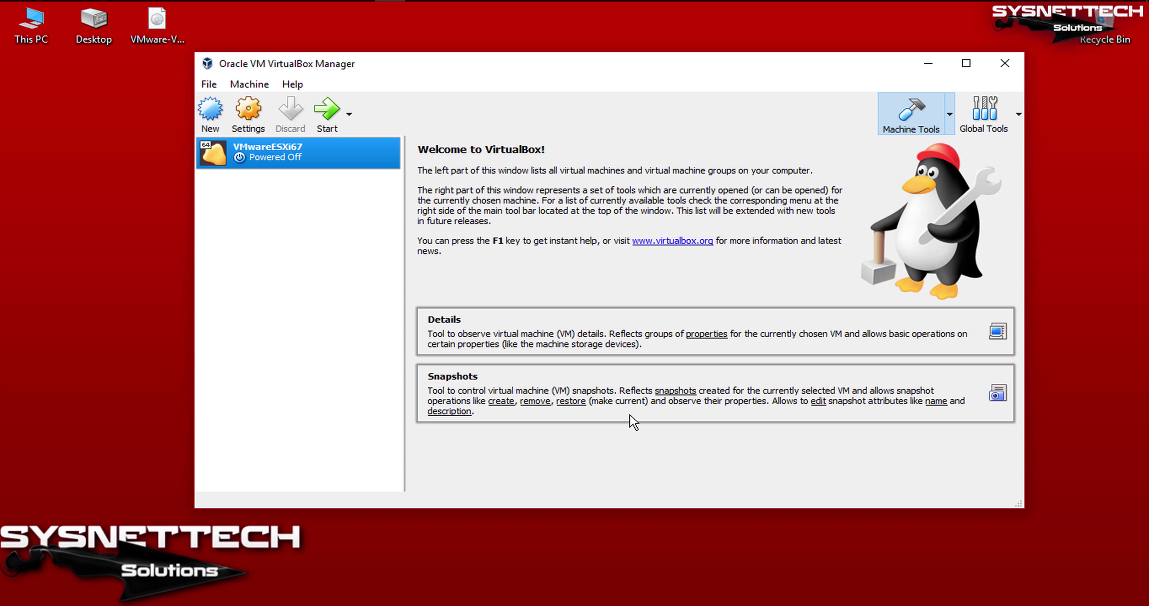
In the VMwareESXi67 system settings, disable Floppy in the boot order and move it below Hard Disk.
right_click(325, 161)
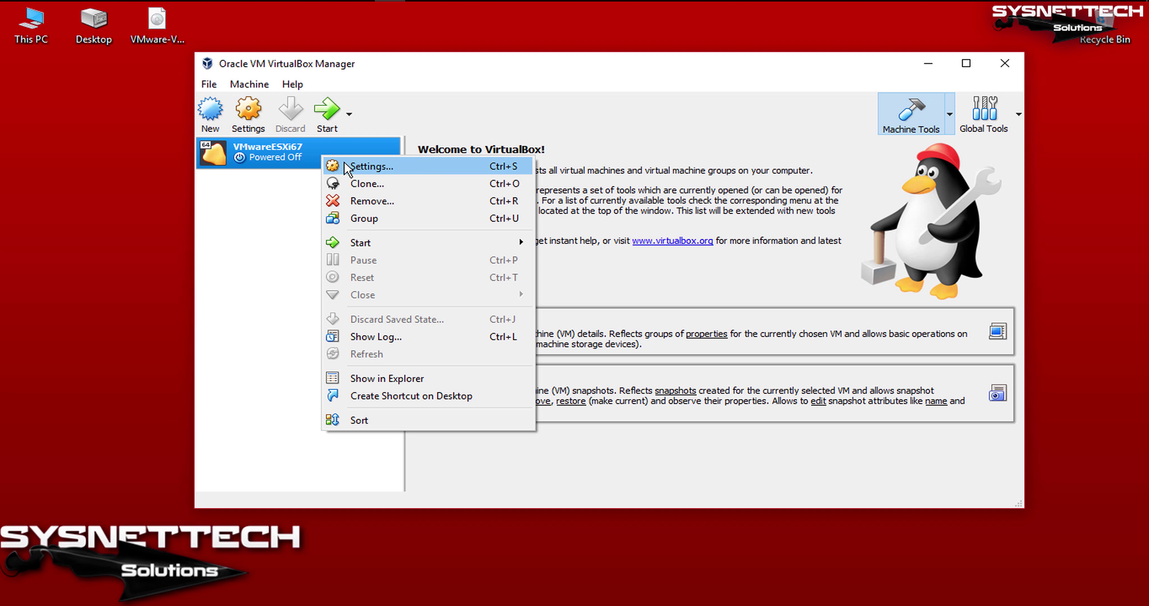
left_click(438, 173)
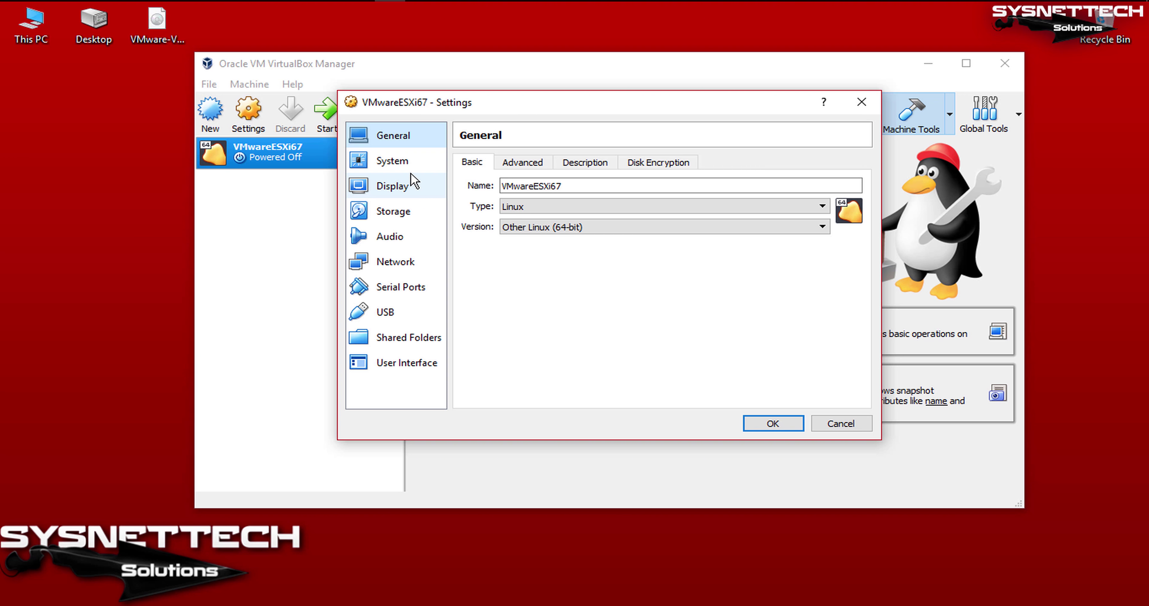
left_click(410, 163)
left_click(556, 223)
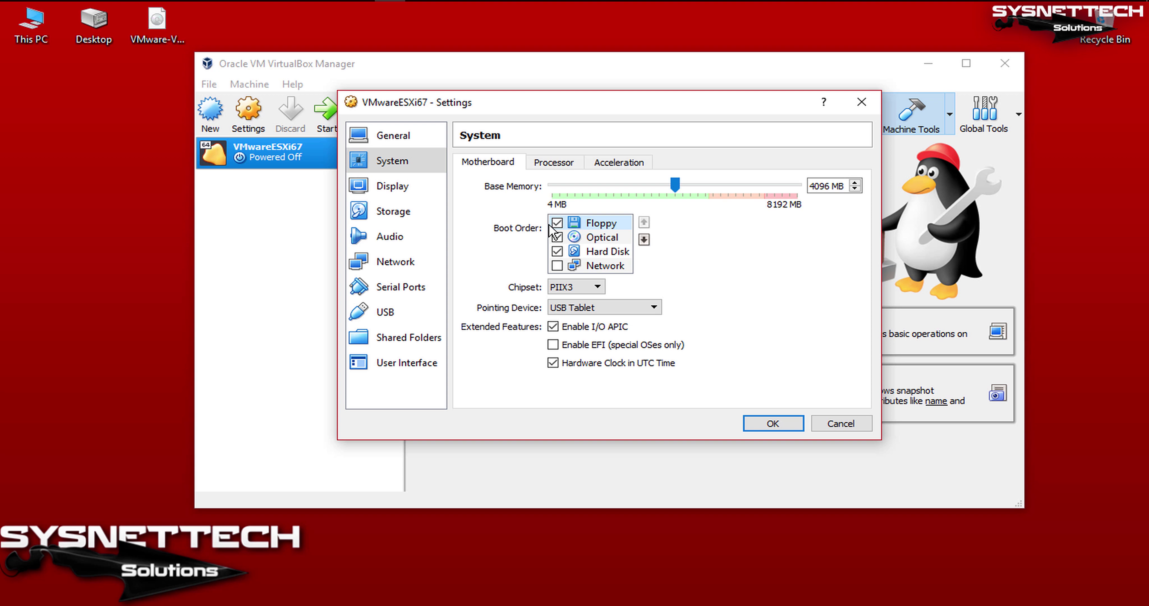
left_click(644, 239)
left_click(643, 239)
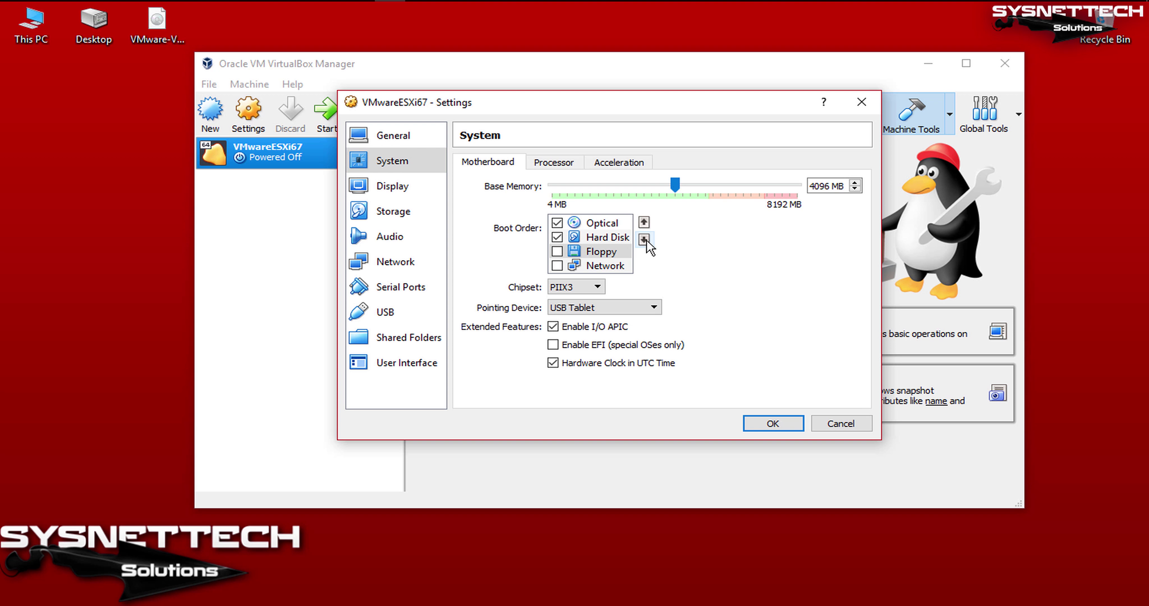
Increase the virtual machine's processor count and view its acceleration settings.
left_click(564, 166)
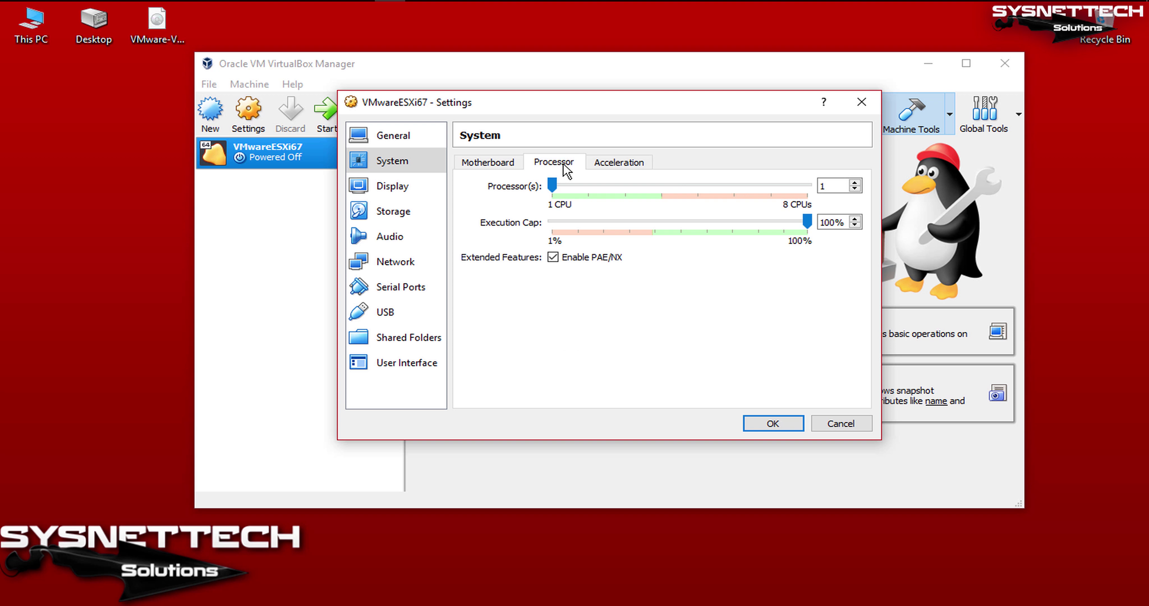
left_click(655, 187)
left_click(655, 185)
left_click(655, 185)
left_click(625, 166)
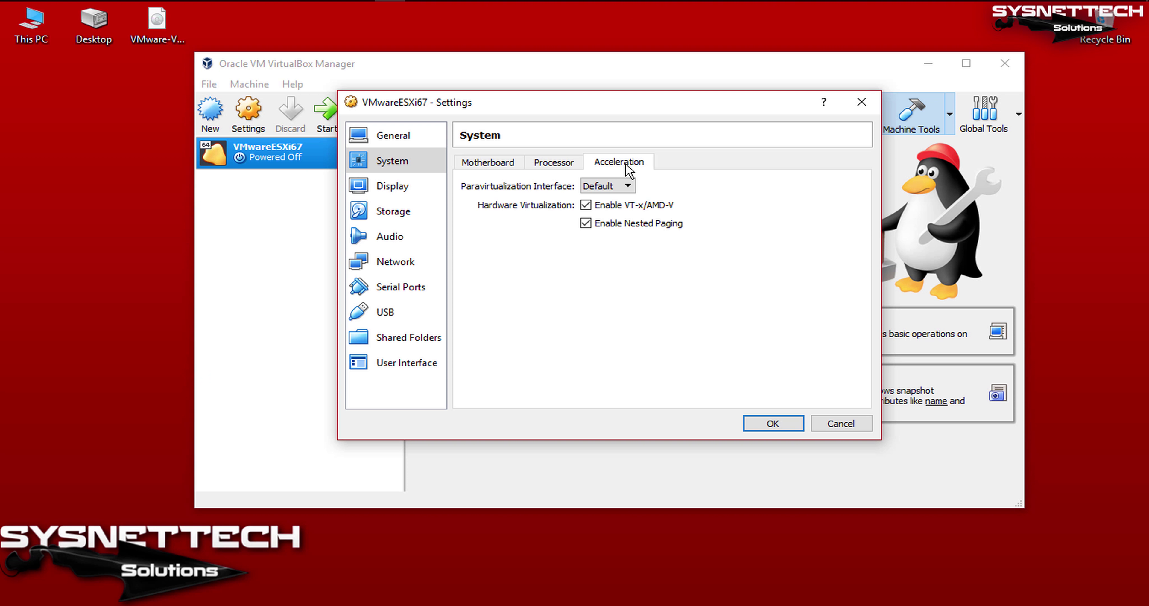
Attach network Adapter 1 to a Bridged Adapter, using the Qualcomm Atheros AR9002WB-1NG Wireless Network Adapter.
left_click(413, 190)
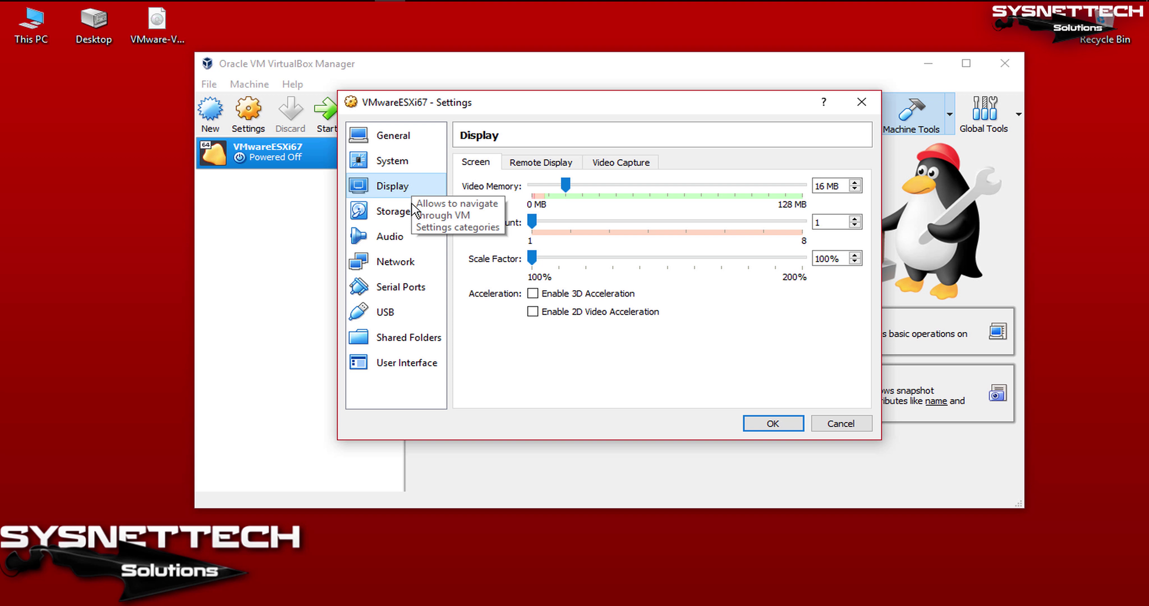
left_click(398, 260)
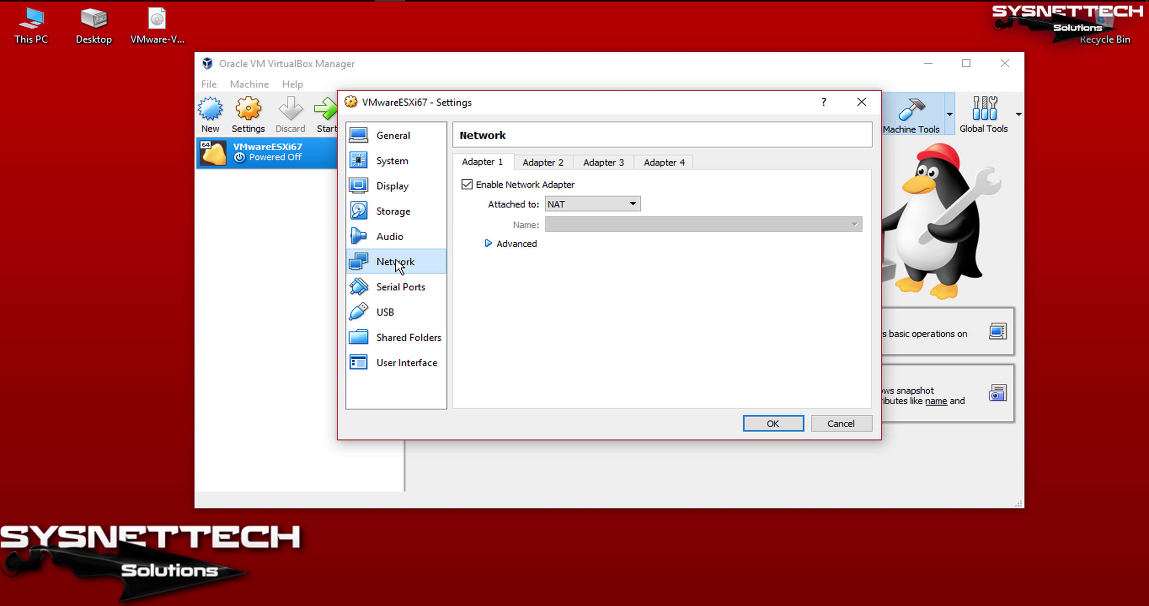
left_click(633, 204)
left_click(607, 248)
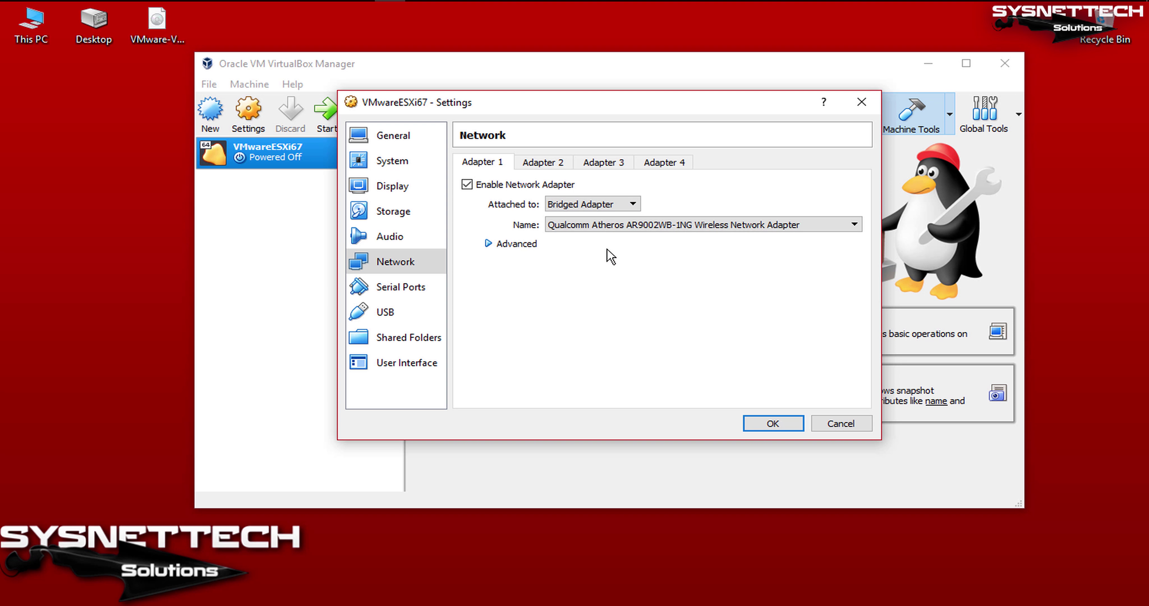
left_click(840, 225)
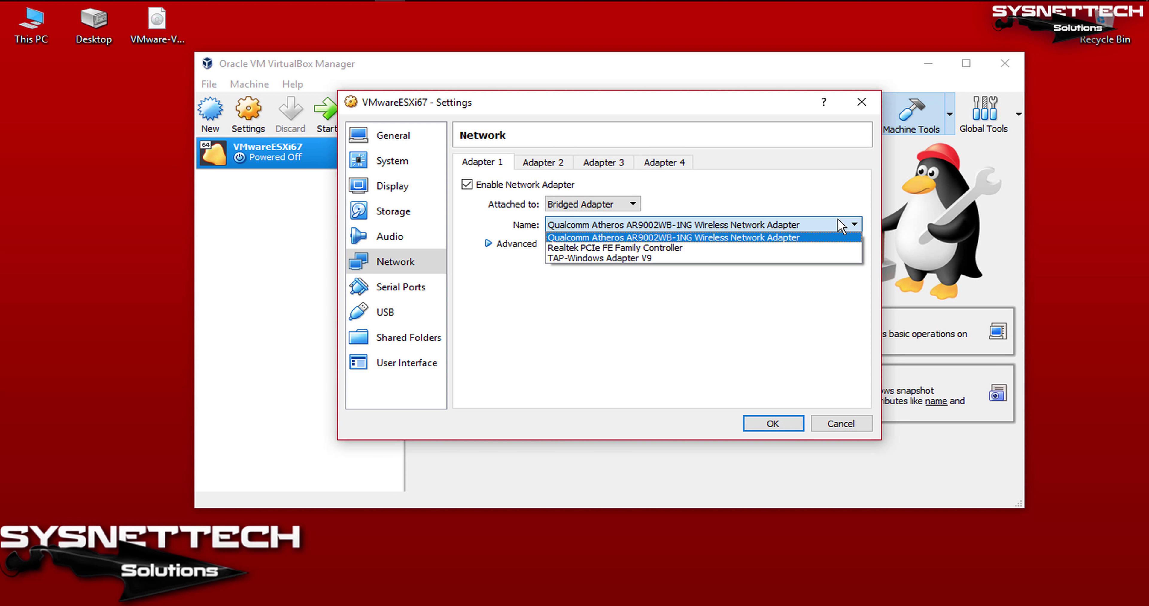
left_click(840, 224)
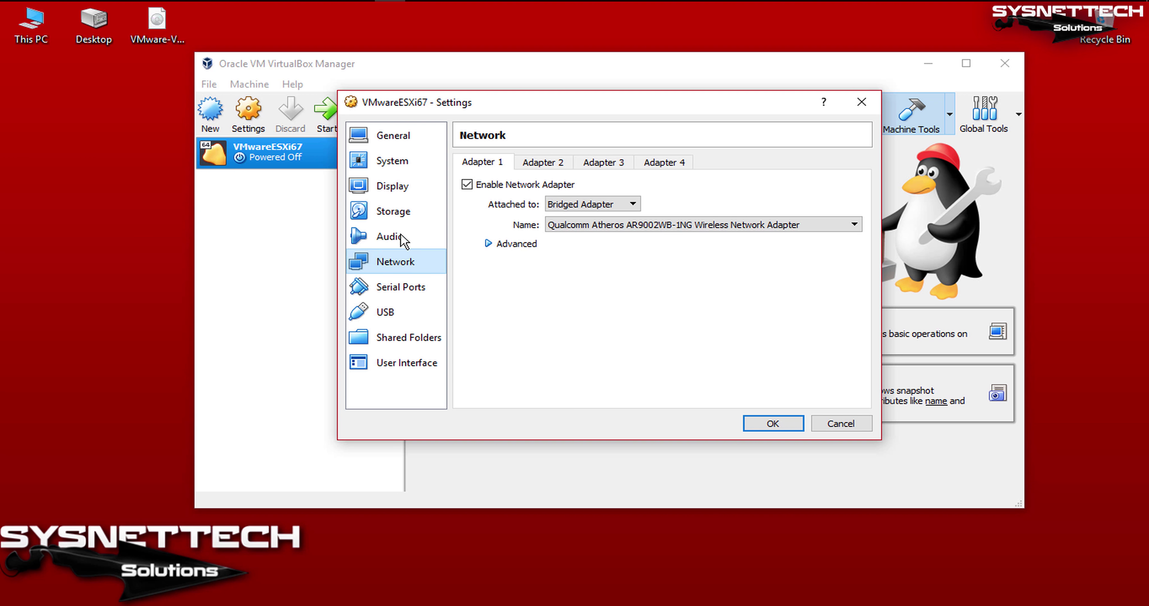
Load VMware-VMvisor-Installer-6.7.0-8169922.x86_64.iso from the Desktop into the empty optical drive and save the machine settings.
left_click(398, 215)
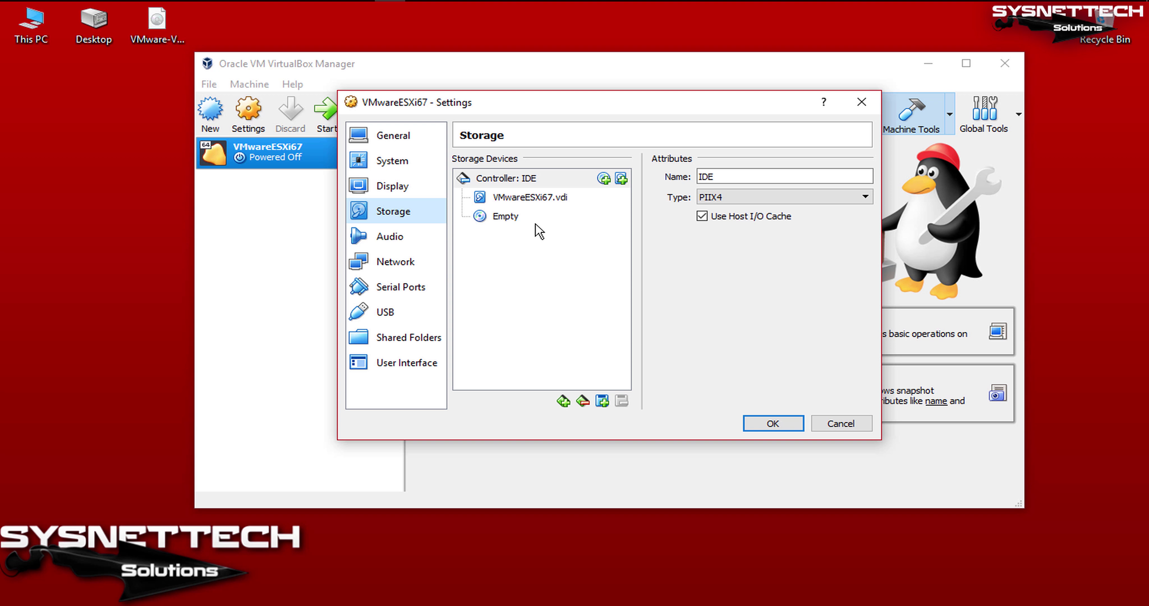
left_click(542, 217)
left_click(863, 177)
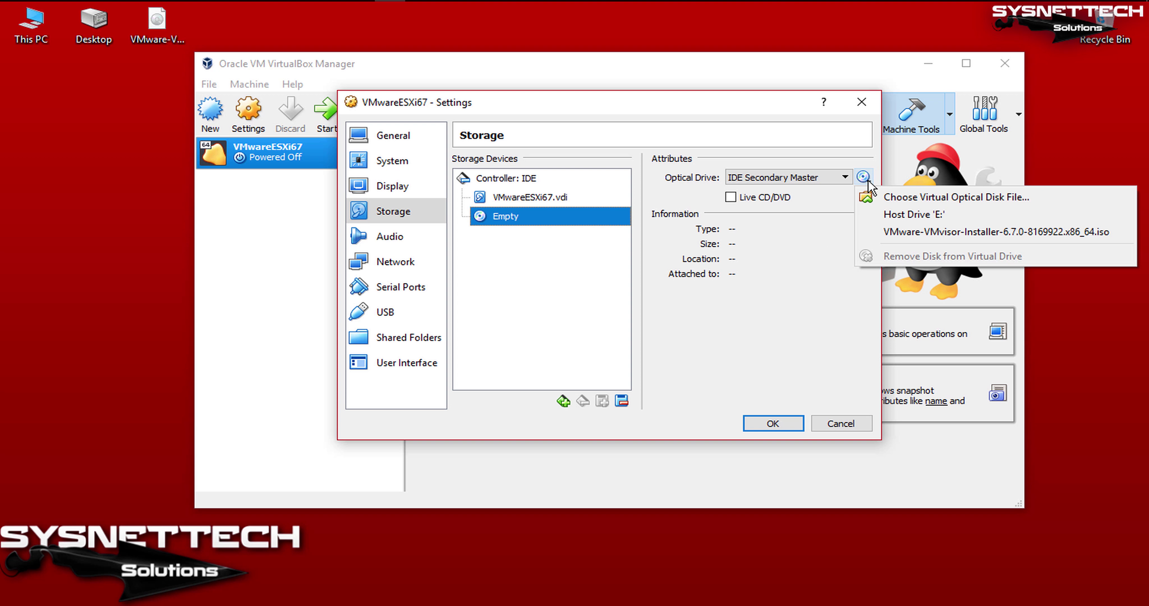
left_click(897, 201)
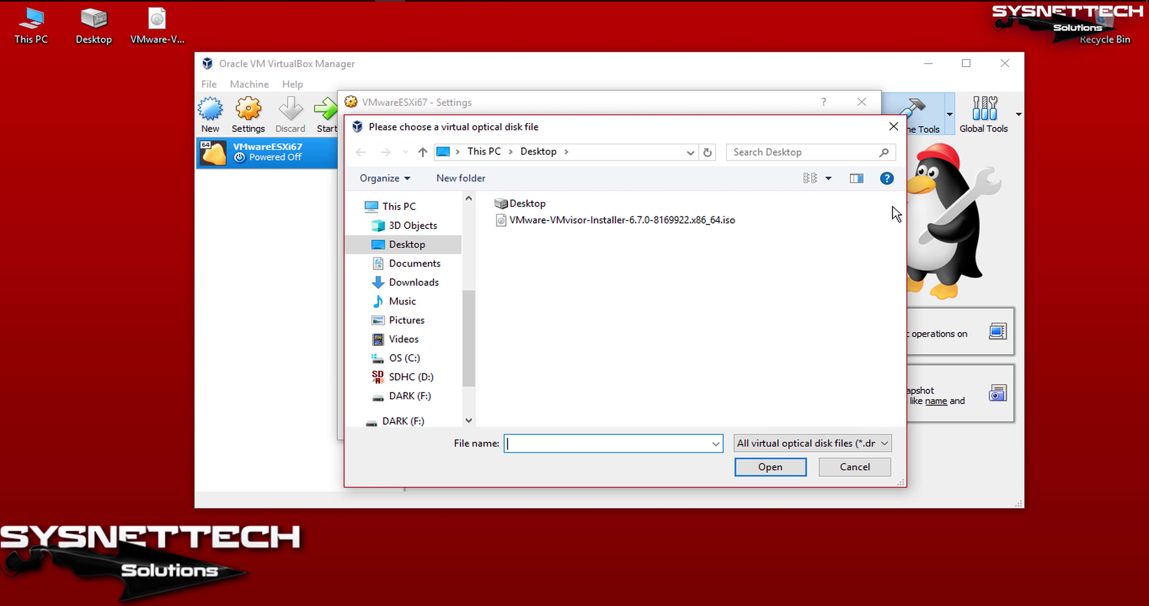
left_click(651, 220)
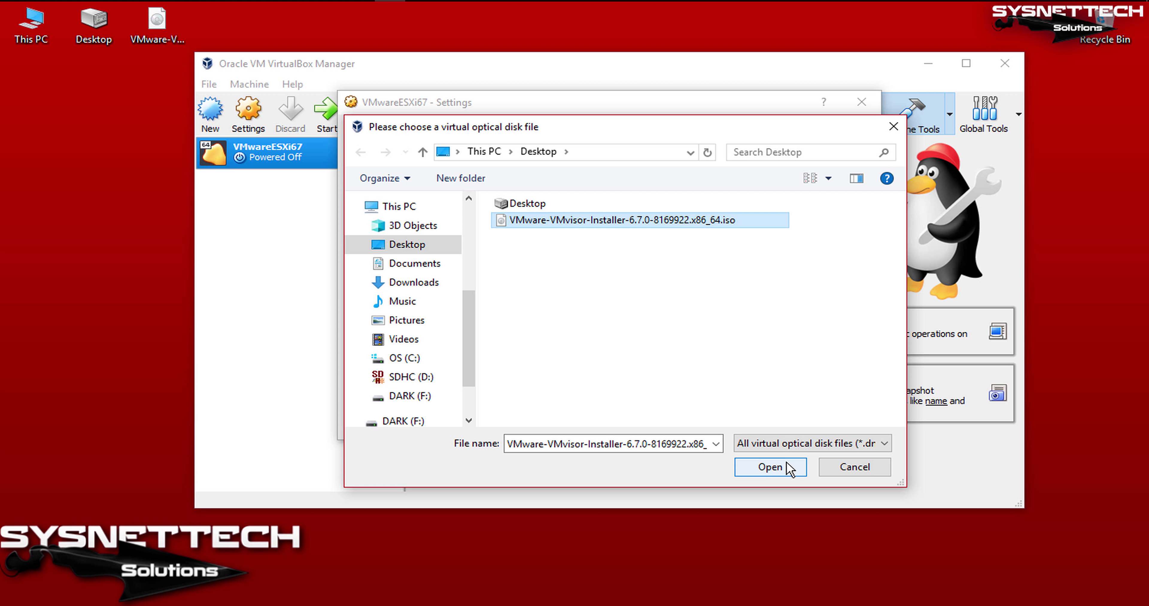
left_click(770, 467)
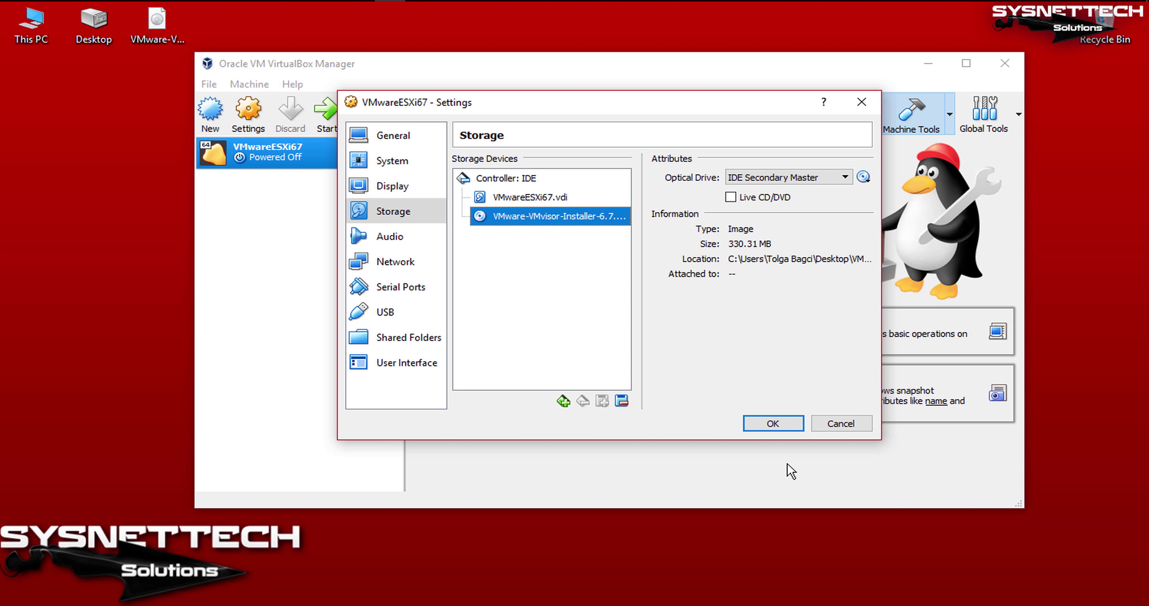
left_click(772, 424)
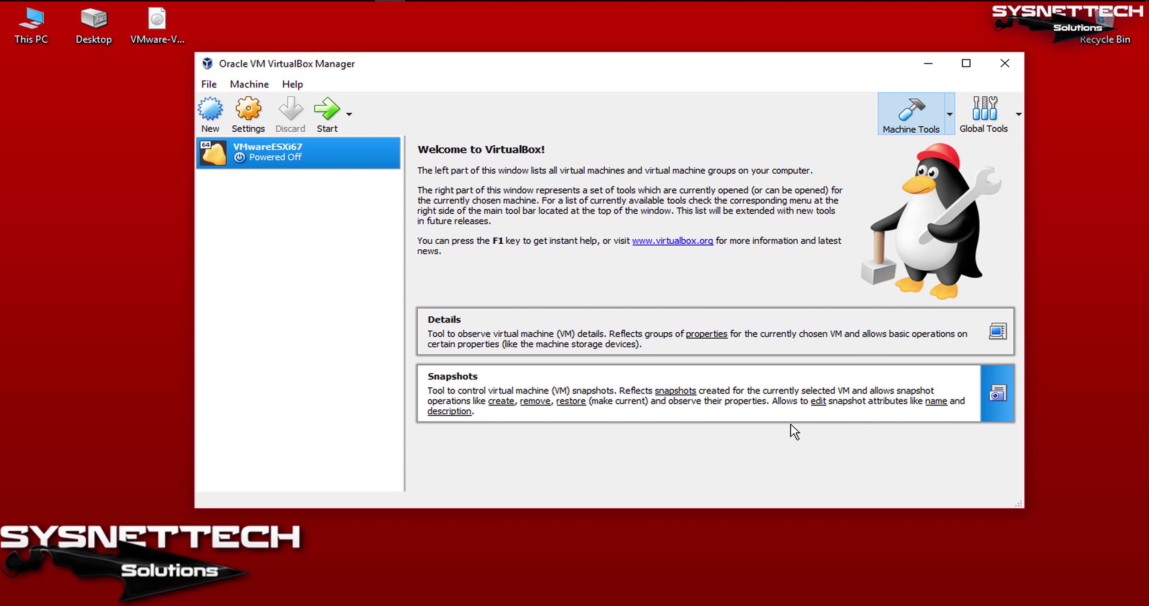
Start the VMwareESXi67 virtual machine and stop the boot countdown with the ESXi-6.7.0-8169922-standard Installer entry selected.
left_click(324, 120)
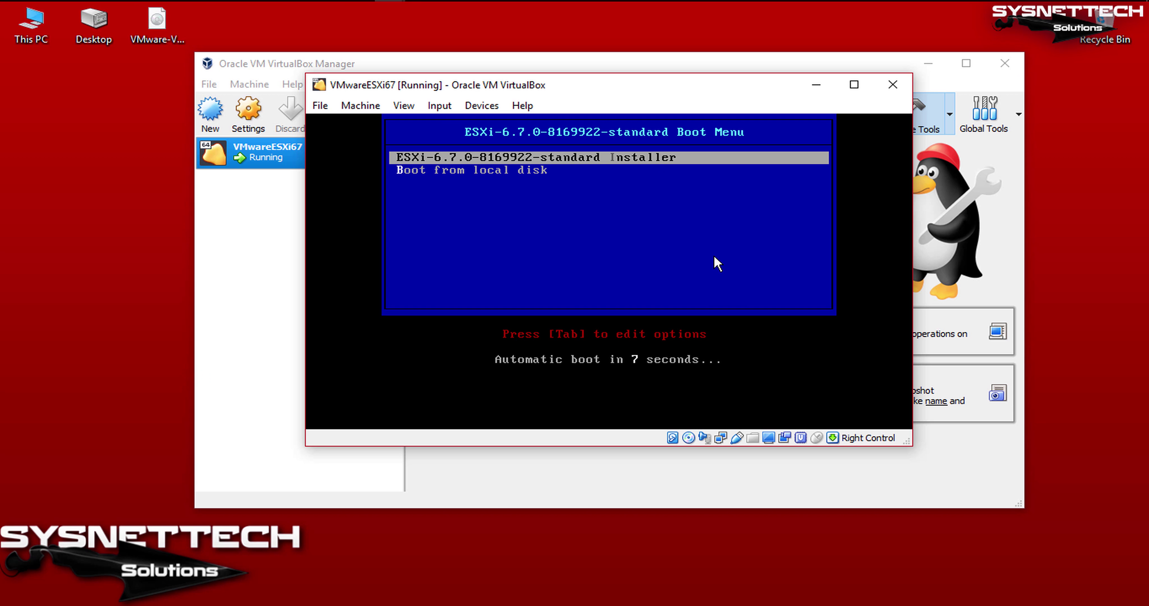
left_click(698, 254)
key("Down")
key("Up")
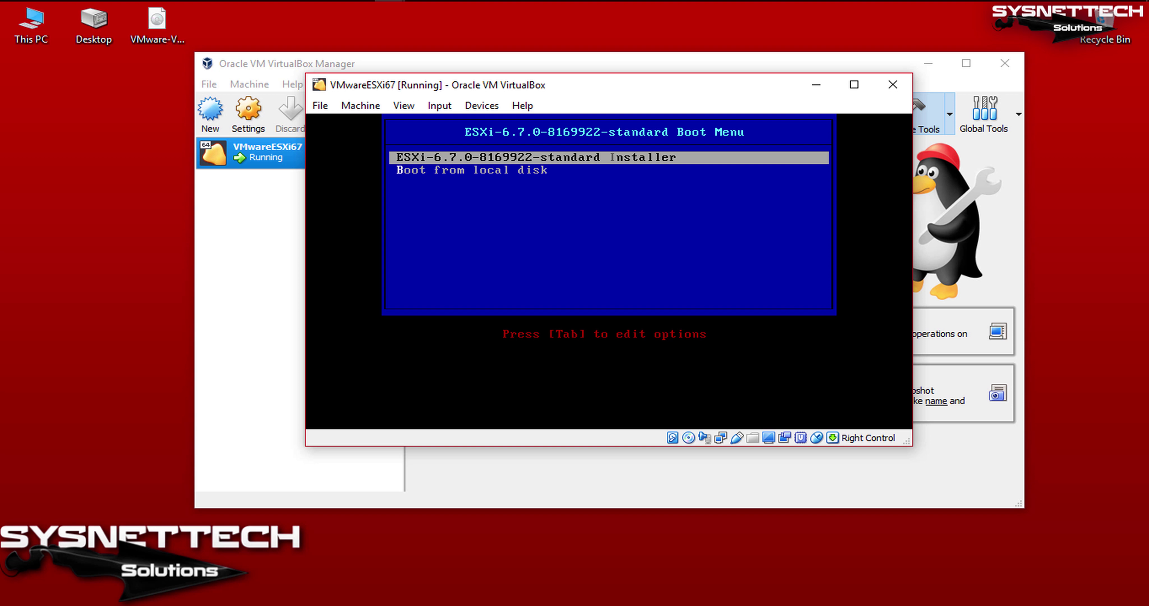
Minimize the VirtualBox Manager window so only the running virtual machine's window stays open on the desktop.
left_click(896, 64)
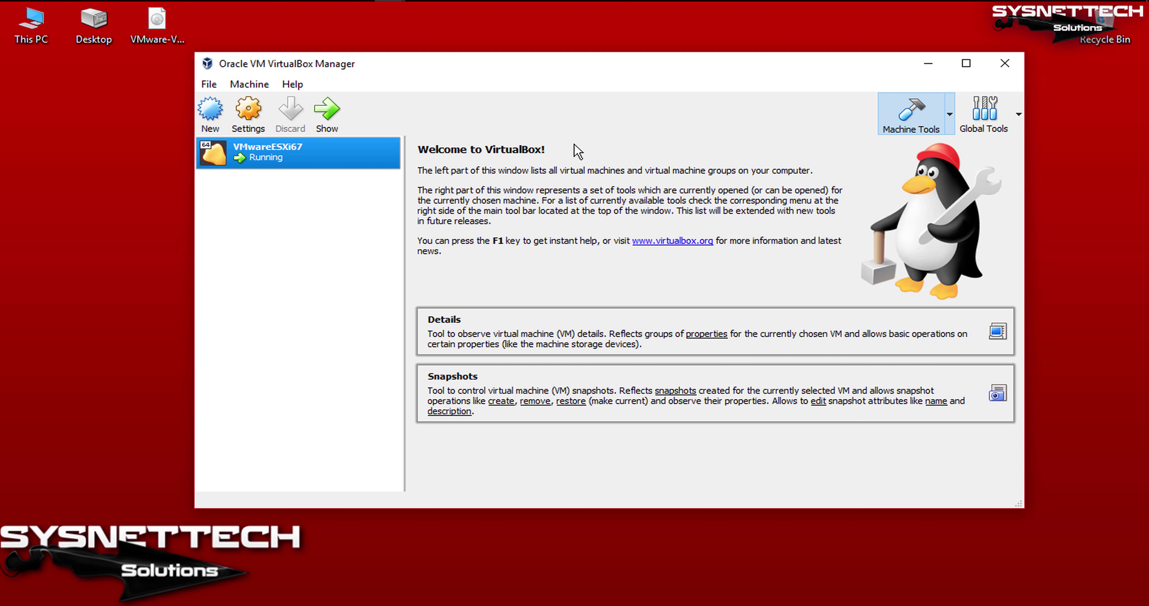
left_click(927, 63)
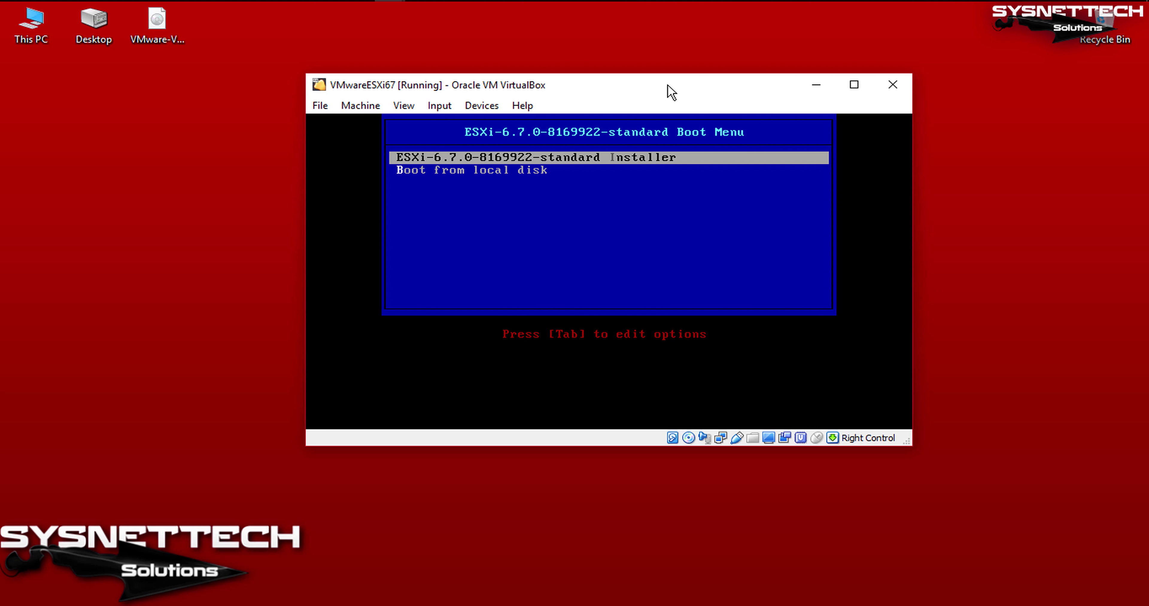
Try to enlarge the virtual machine's display by resizing, maximizing and restoring its window.
left_click_drag(671, 92, 573, 34)
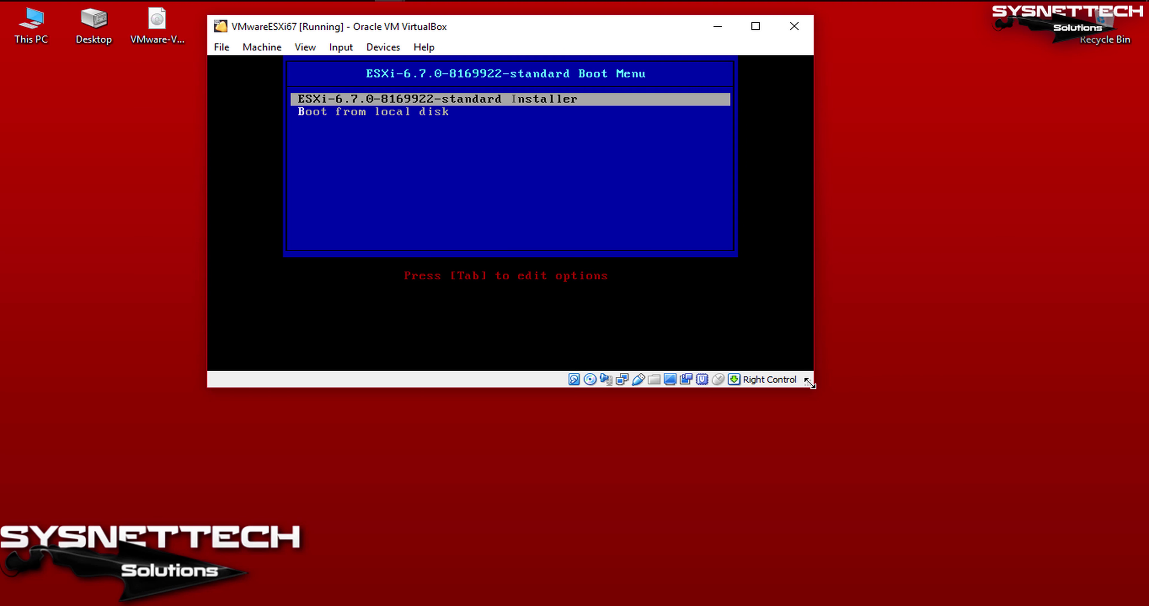
left_click_drag(809, 382, 1042, 595)
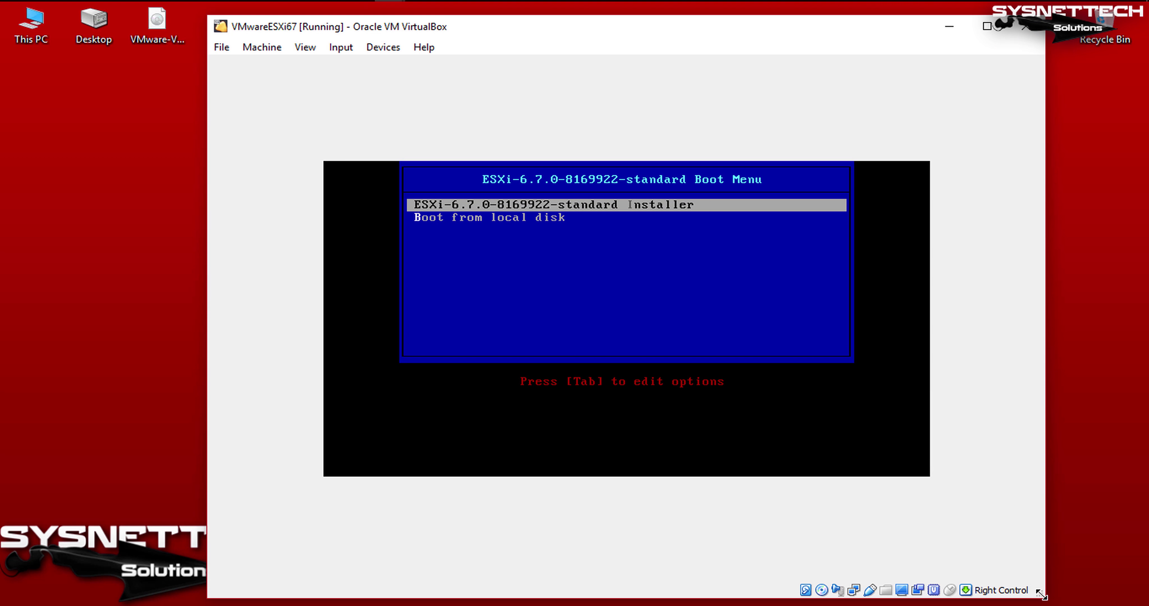
double_click(705, 30)
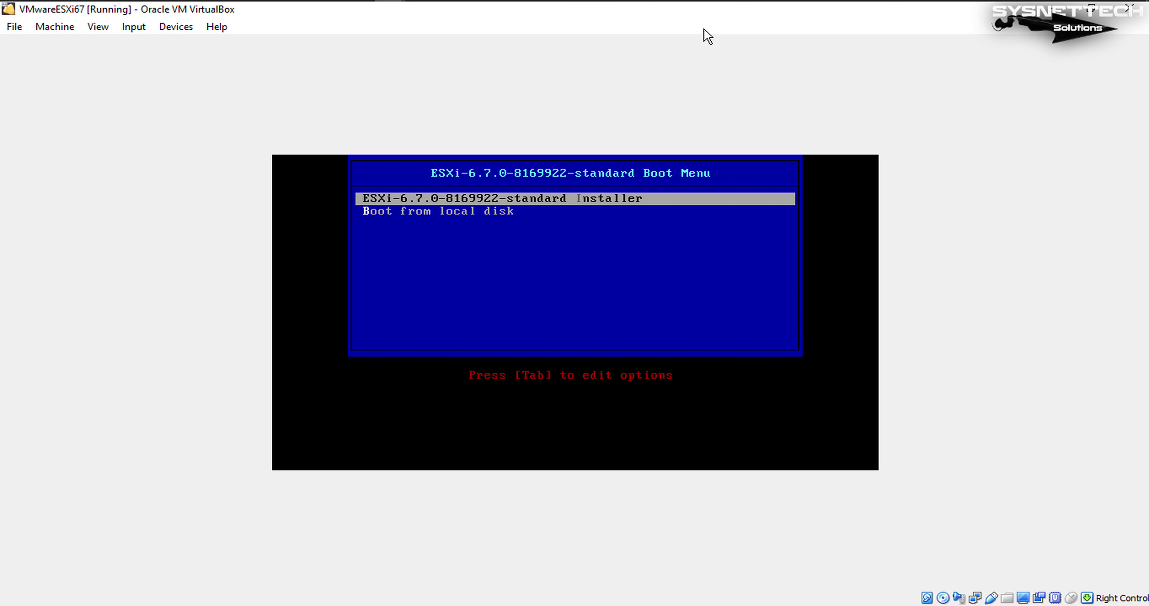
double_click(697, 14)
Switch the virtual machine's display to Scaled Mode and enlarge its window to fill most of the desktop's height.
left_click(314, 48)
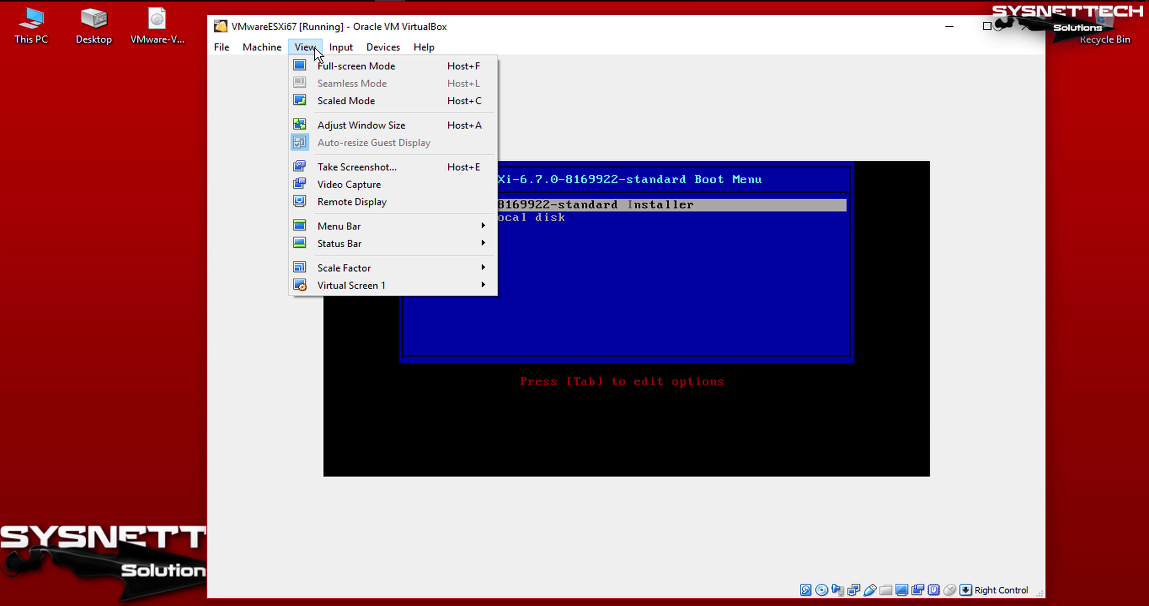
left_click(332, 102)
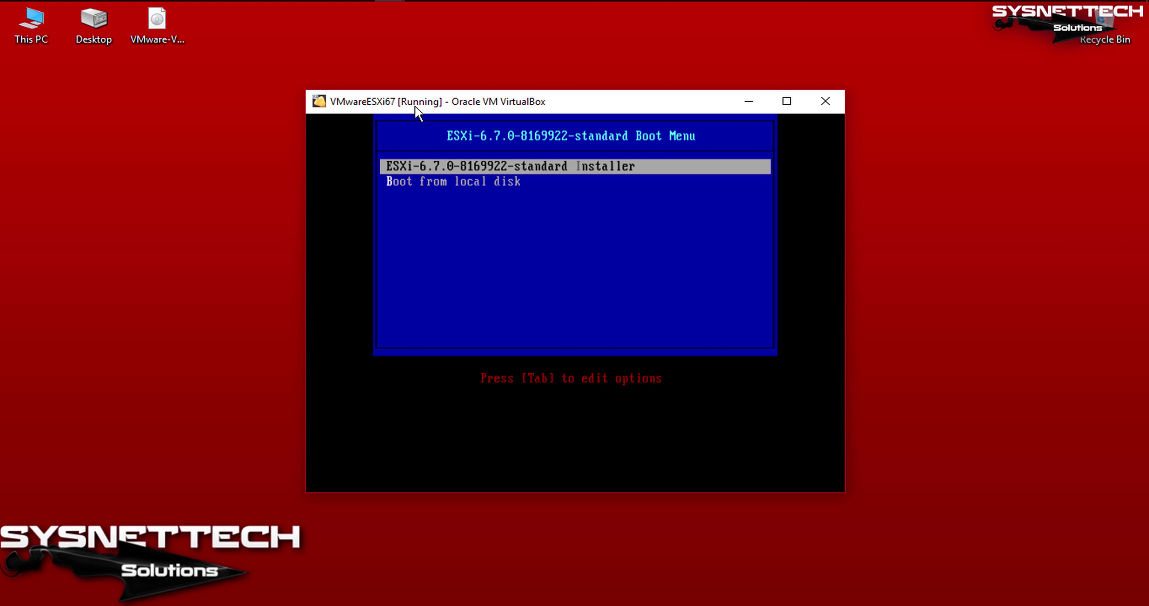
left_click_drag(414, 38, 376, 25)
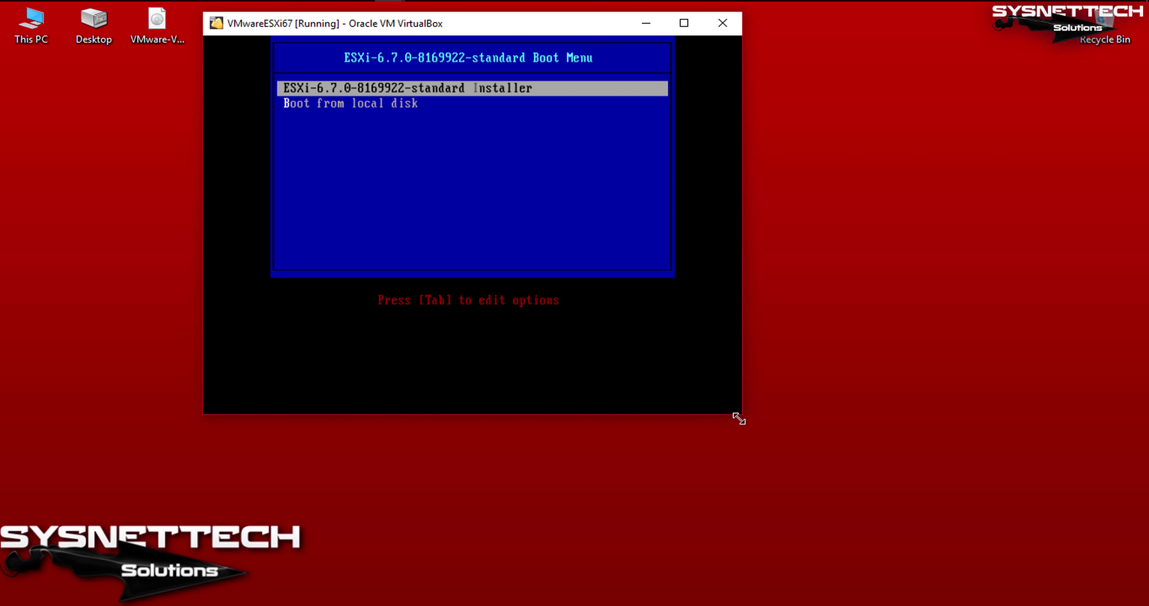
left_click_drag(741, 413, 1025, 604)
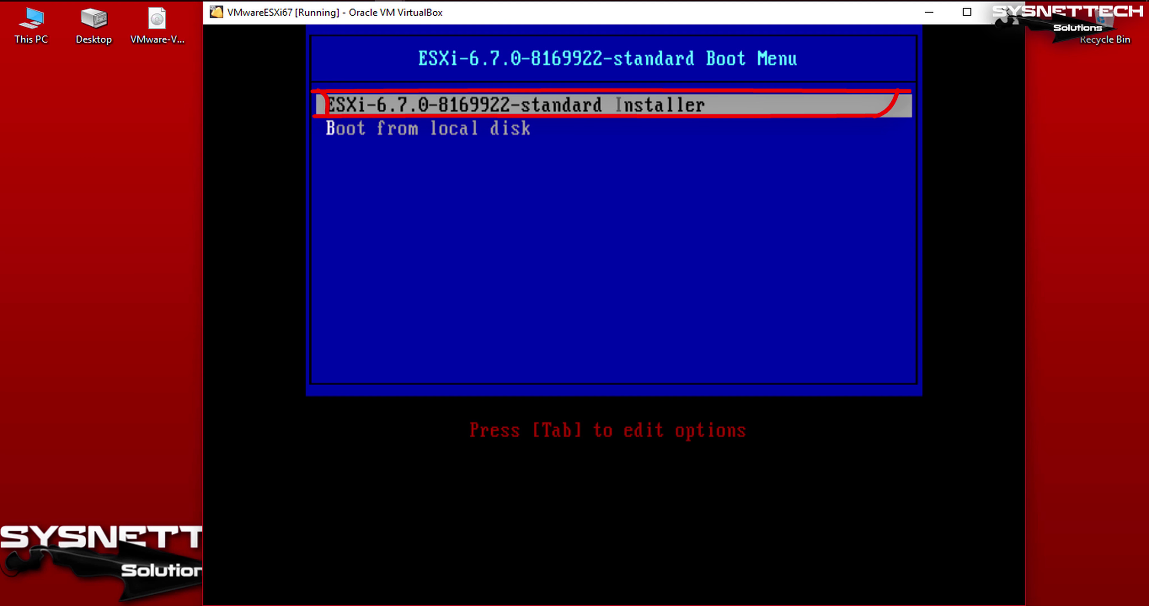
Boot the ESXi-6.7.0-8169922-standard Installer entry, continue past the welcome screen and accept the End User License Agreement.
key("Return")
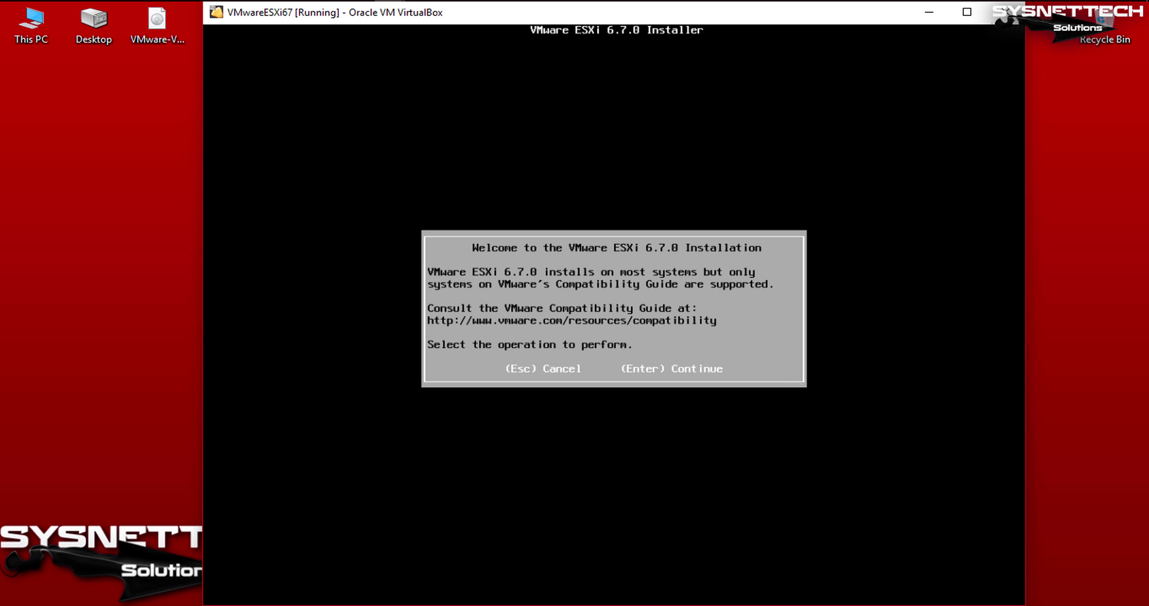
key("Return")
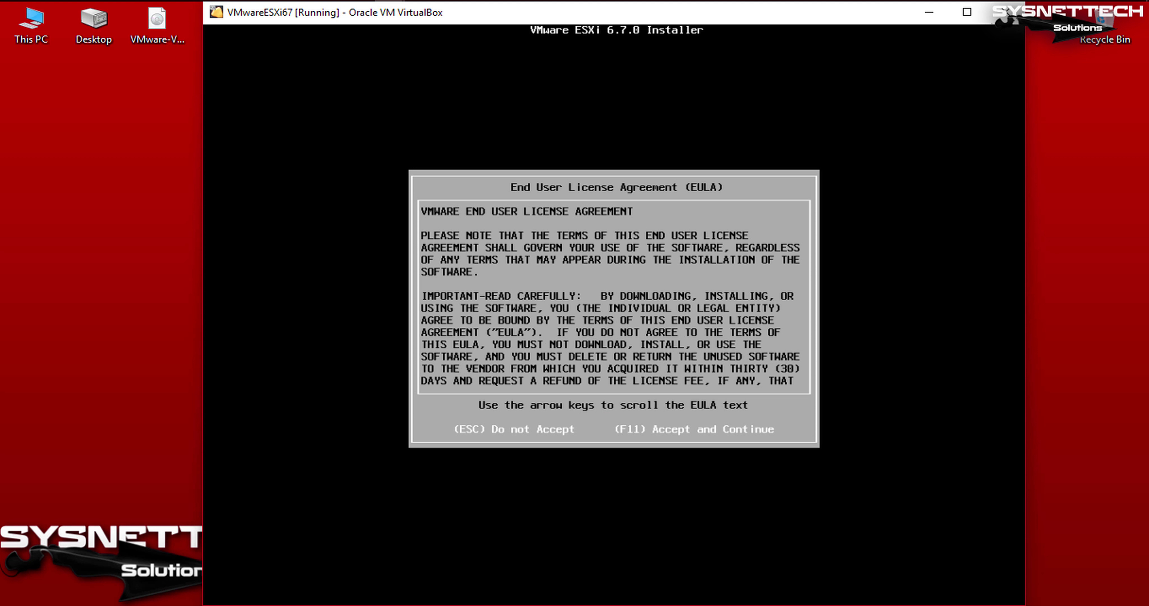
key("F11")
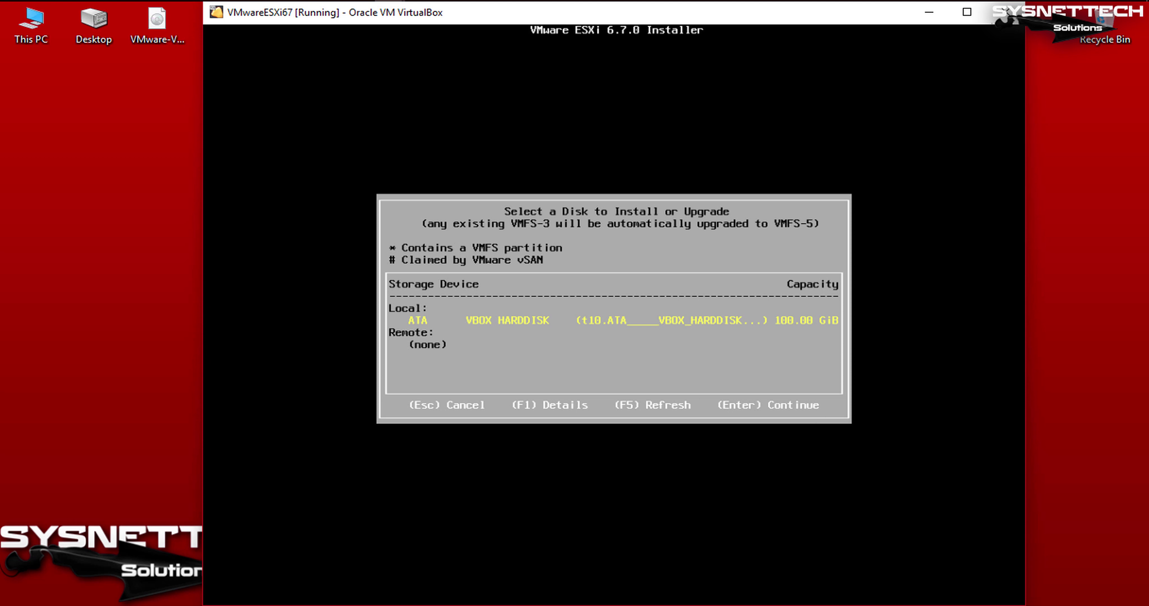
Choose the local ATA VBOX HARDDISK as the installation disk and US Default as the keyboard layout.
key("Return")
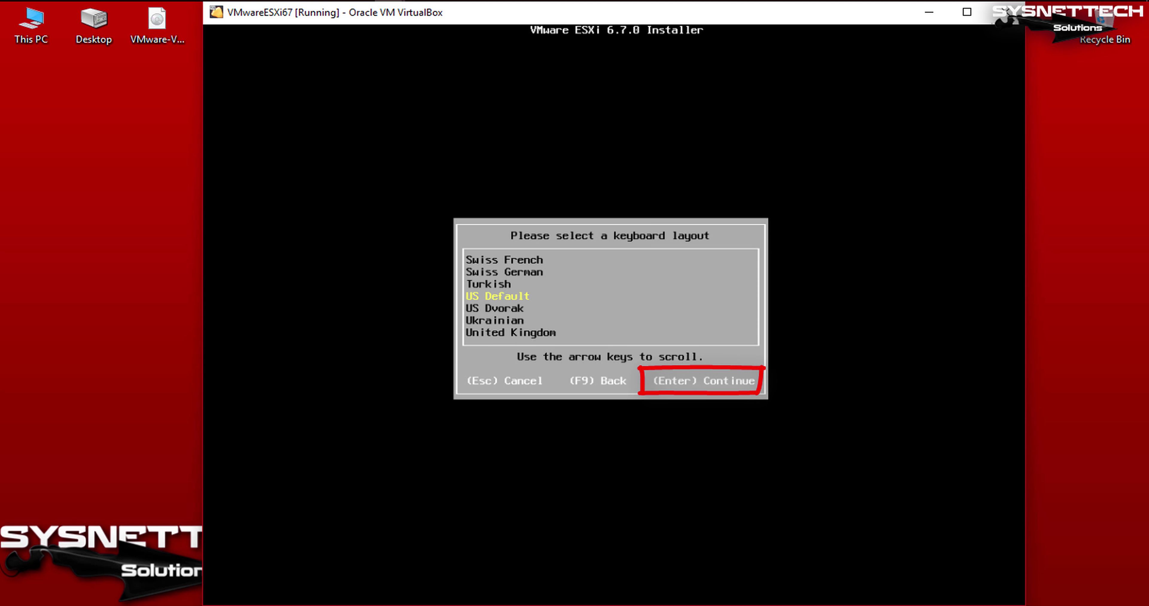
key("Return")
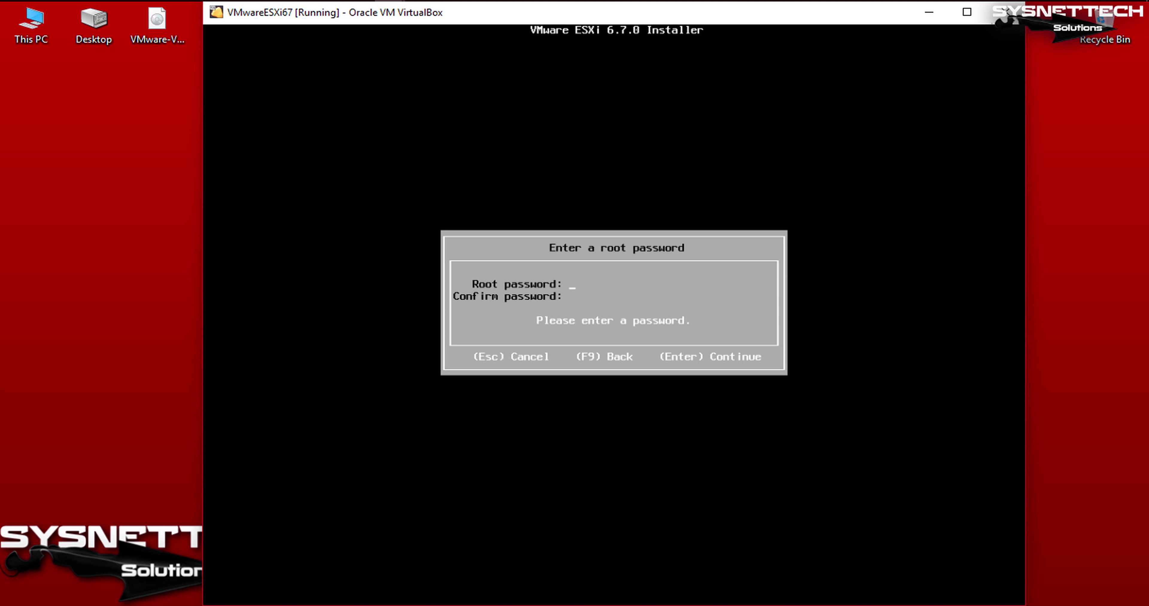
Enter and confirm the root password for the ESXi host and continue the installation setup.
type("**")
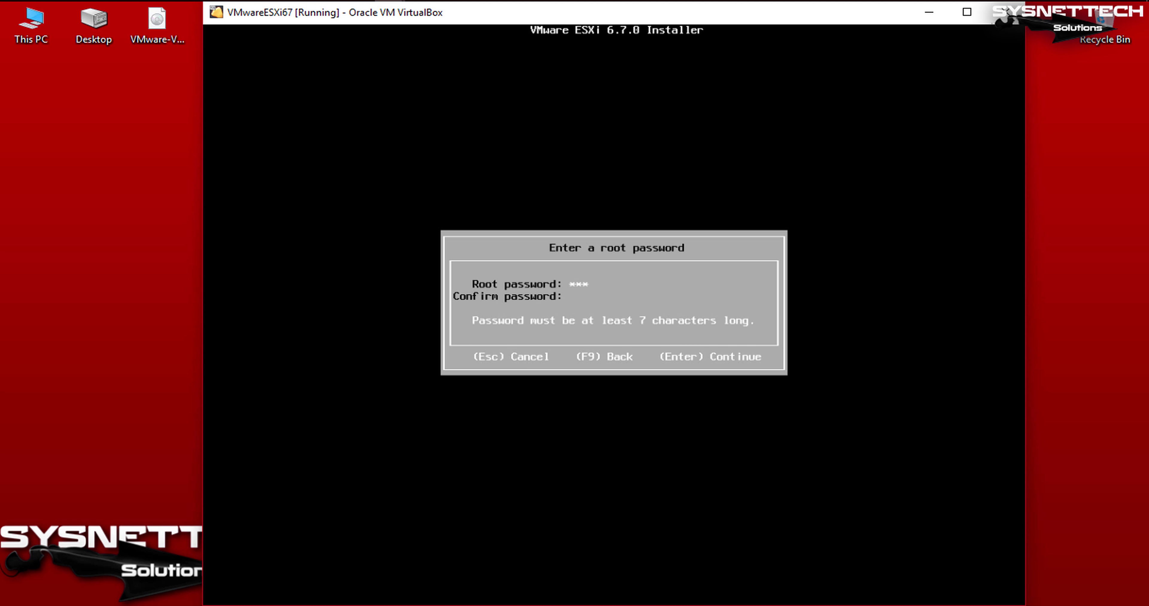
type("*******")
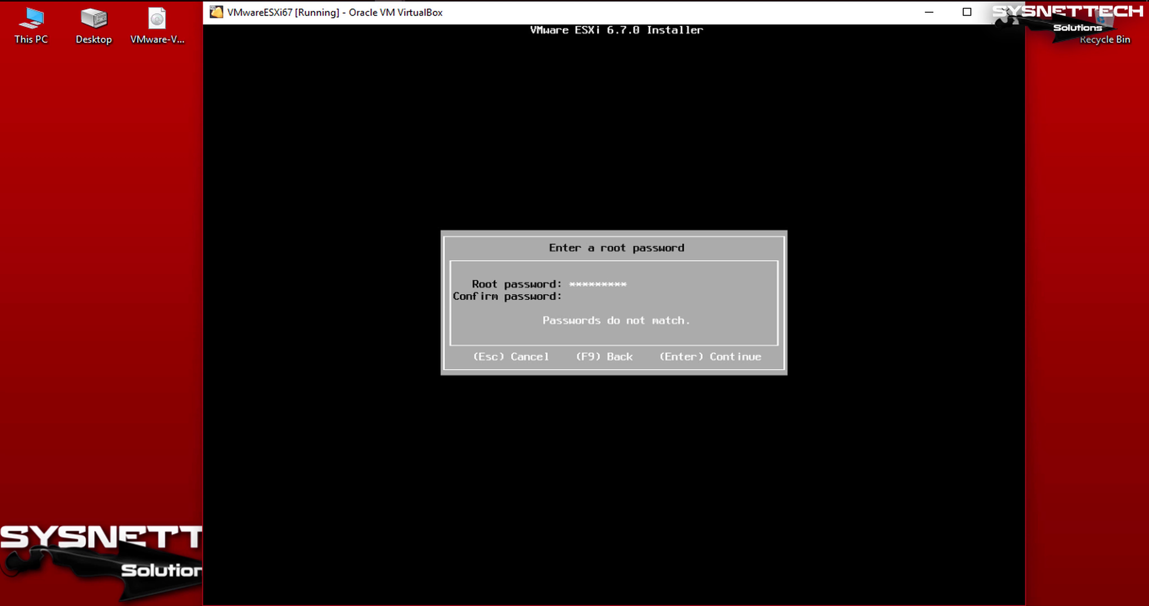
type("**********")
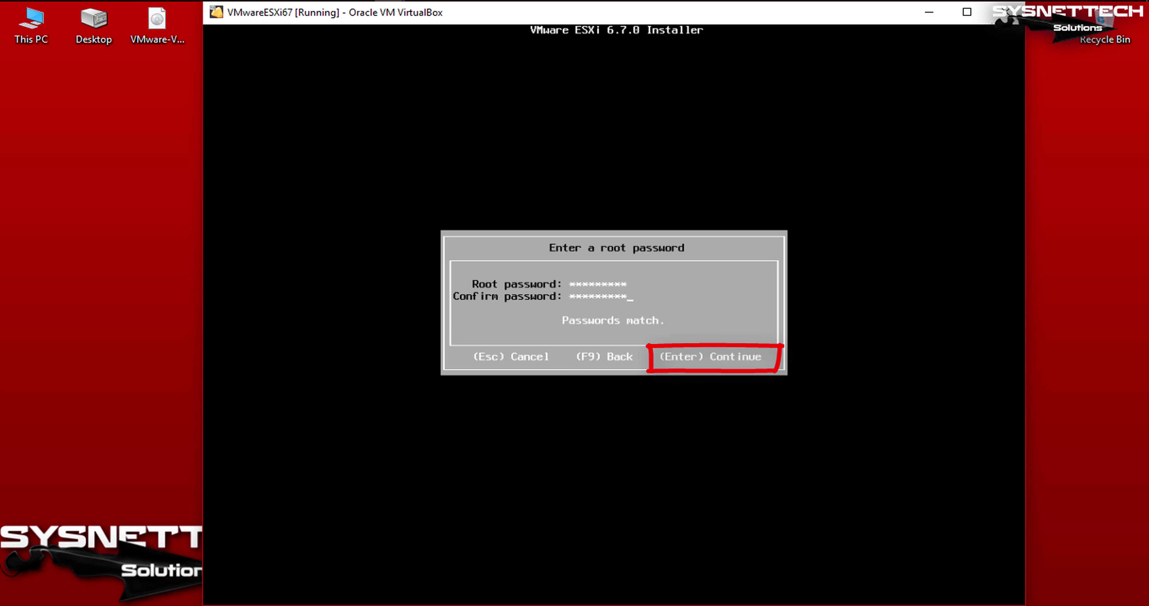
key("Return")
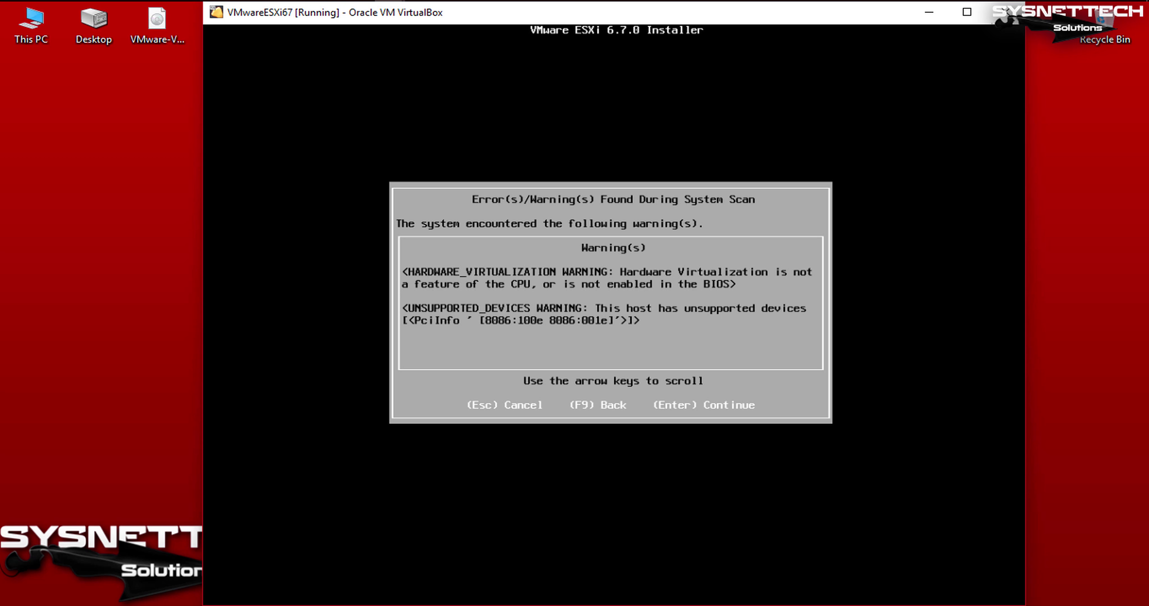
Continue past the system scan warnings and confirm installing ESXi 6.7.0 on the VBOX HARDDISK.
key("Return")
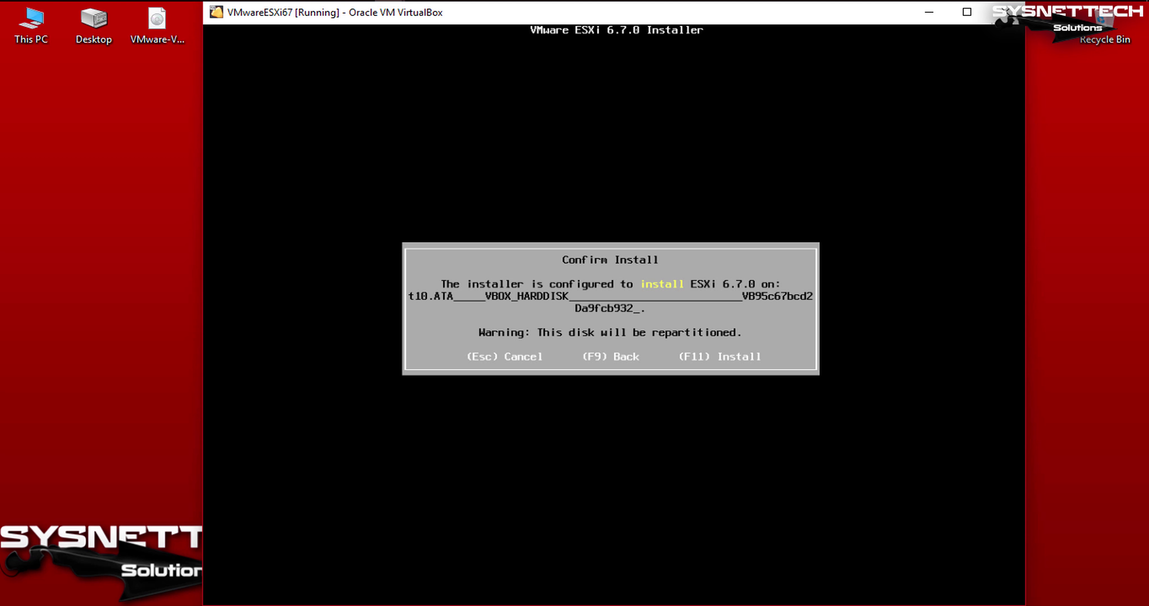
key("F11")
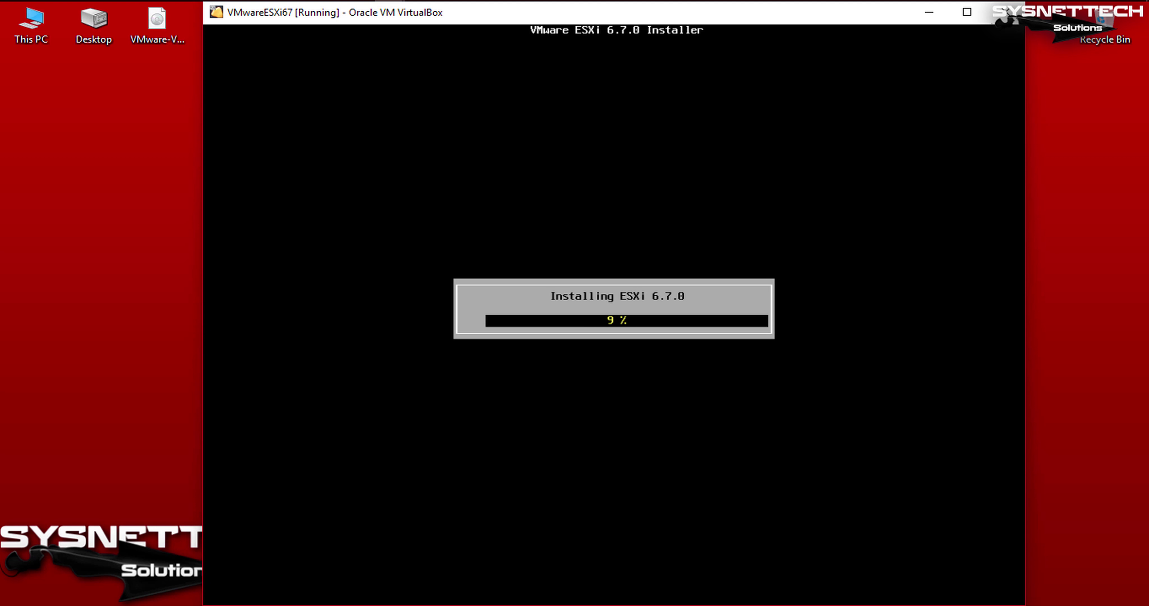